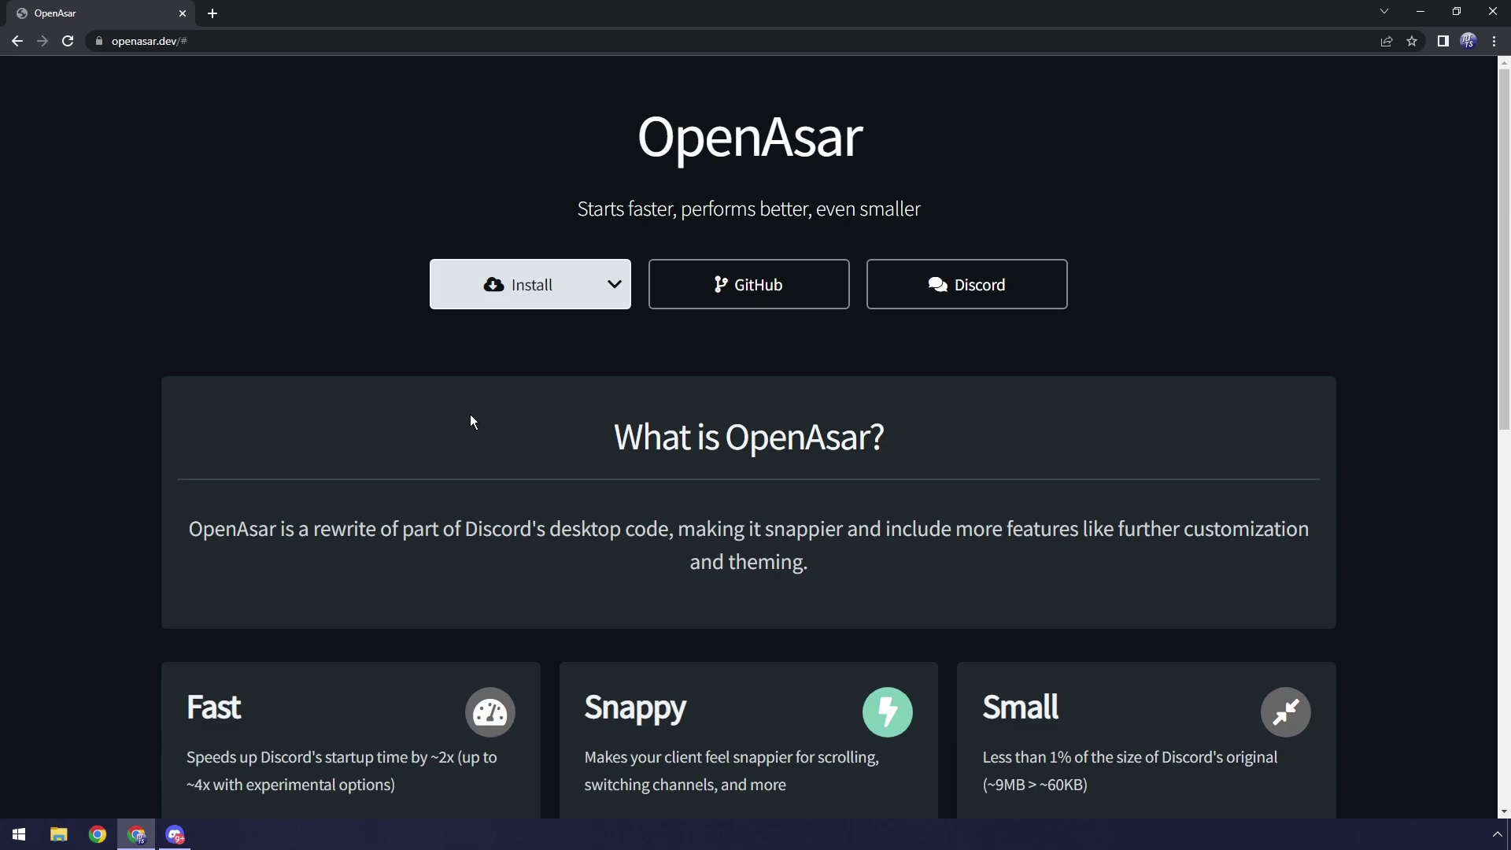
# - Download the Stable version of the OpenAsar installer script and keep the flagged batch file
pyautogui.moveTo(536, 288)
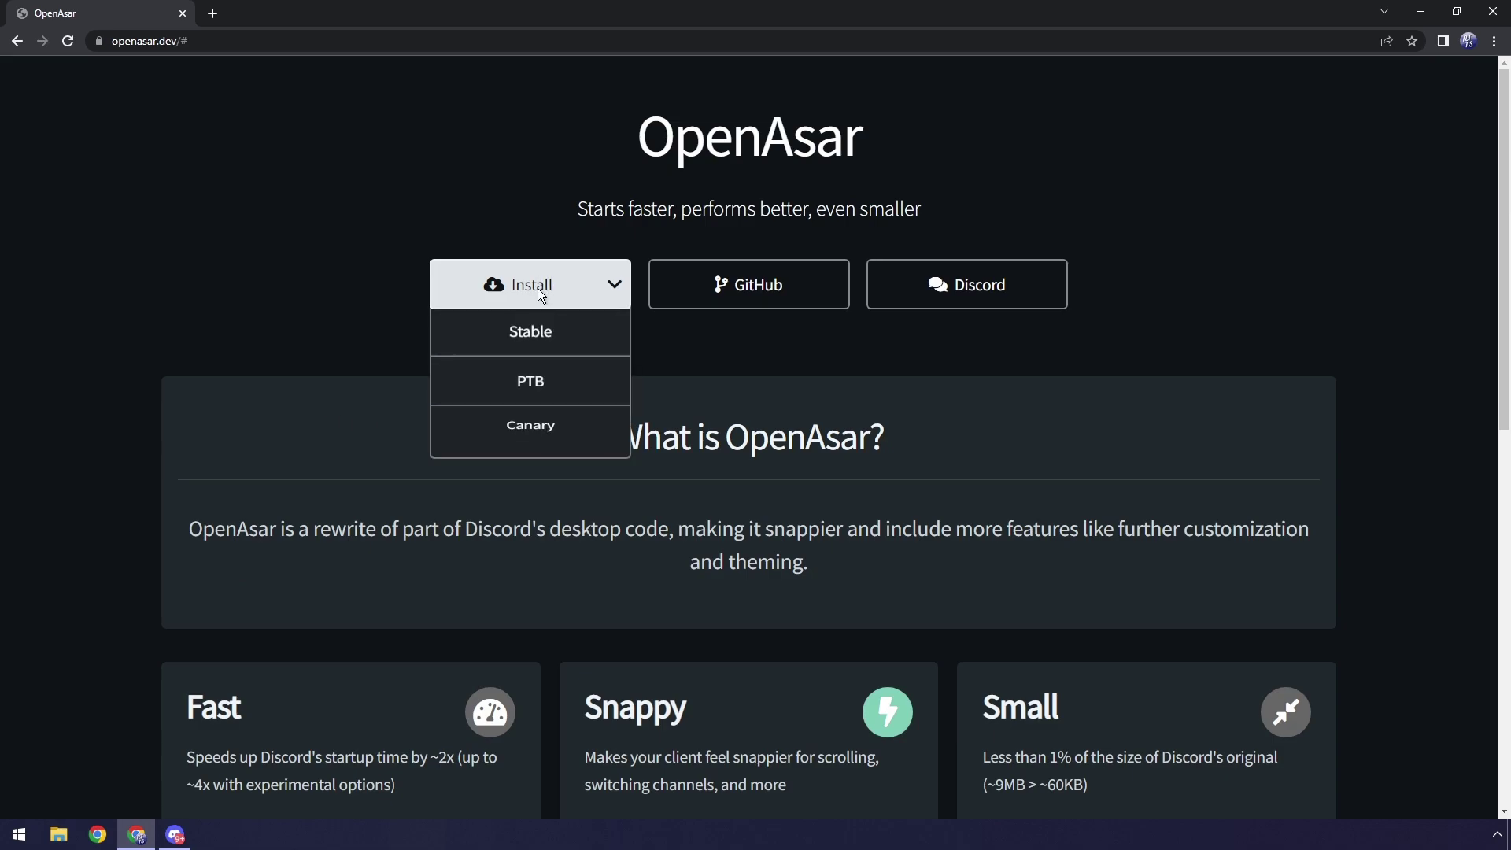
pyautogui.click(525, 344)
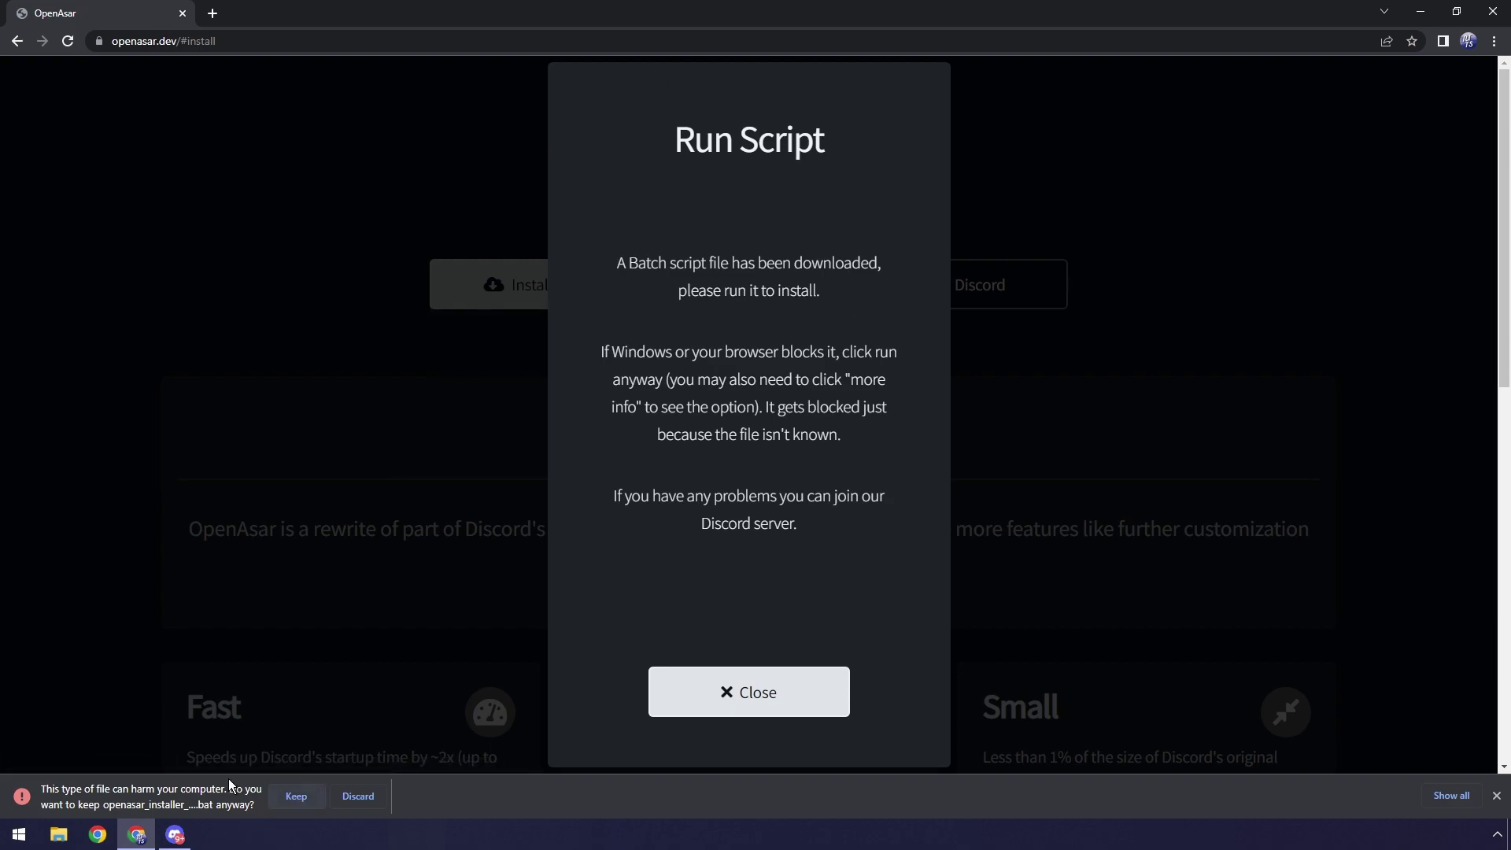
pyautogui.click(296, 796)
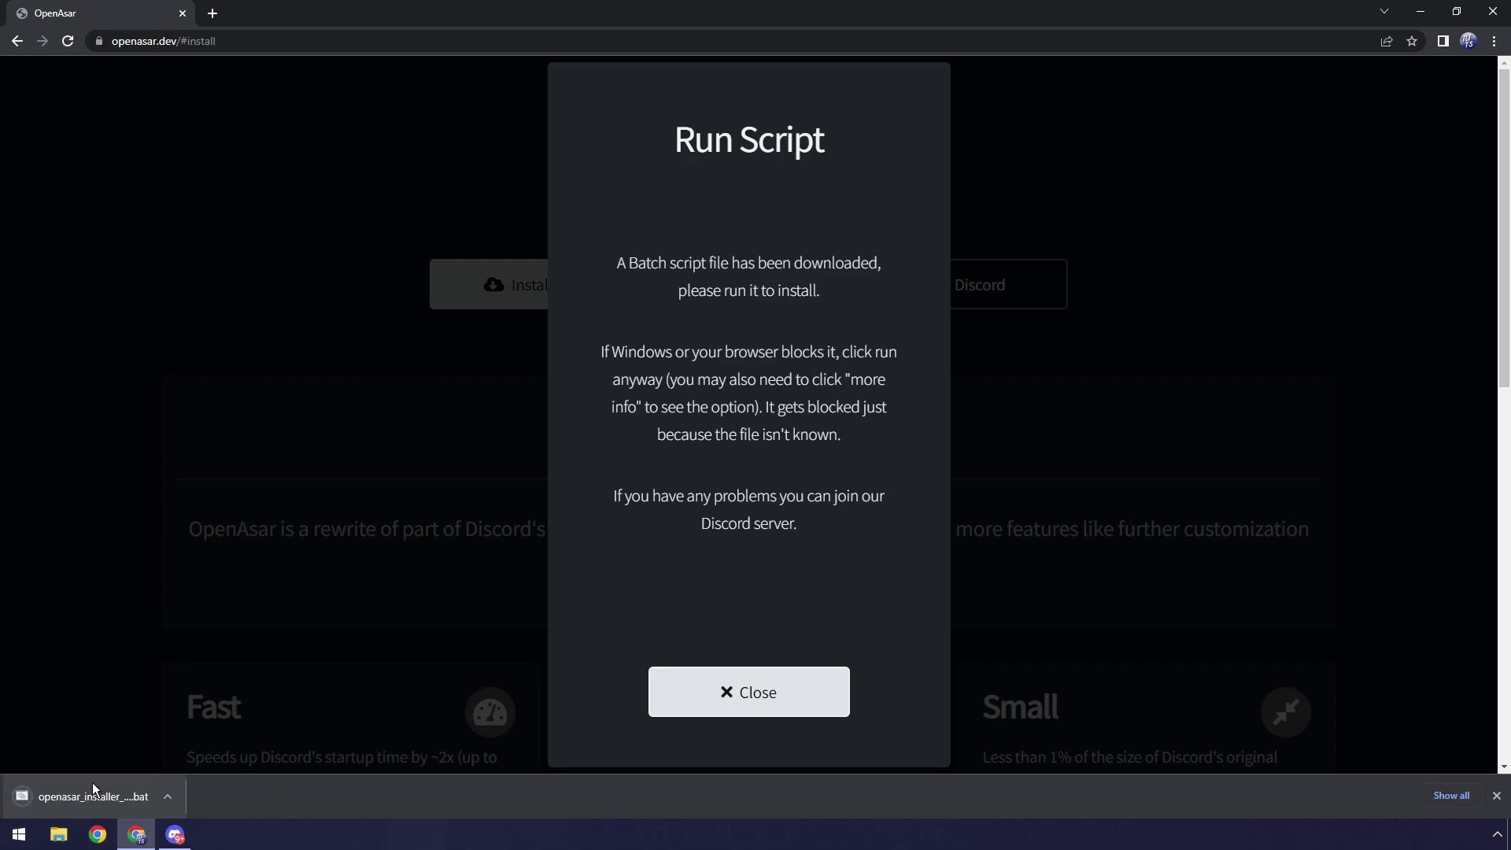
# - Run the downloaded OpenAsar batch installer, bypassing the SmartScreen block, and dismiss the web page's Run Script notice
pyautogui.click(99, 799)
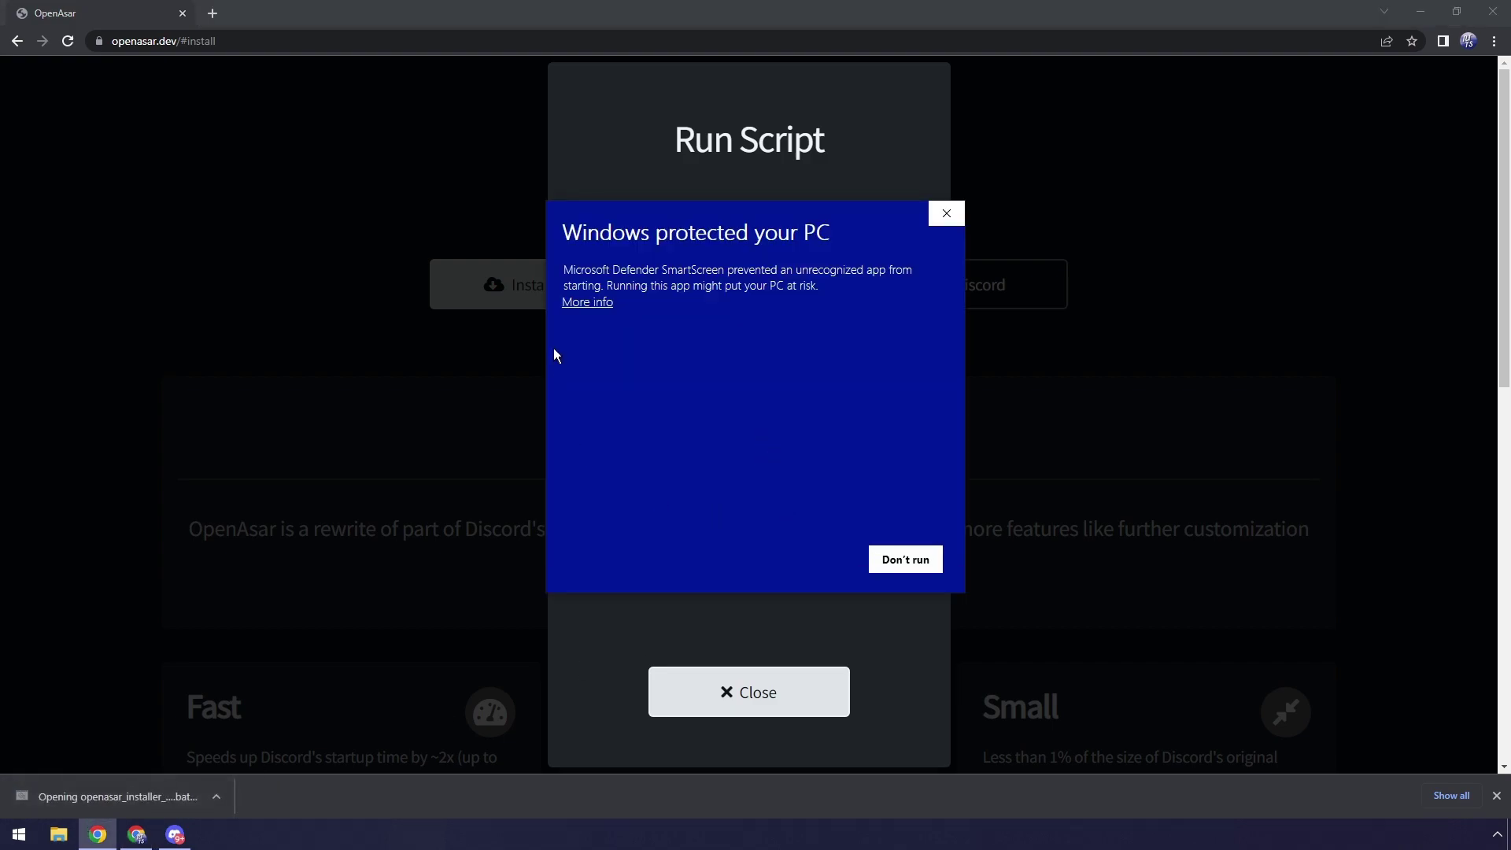
pyautogui.click(587, 303)
pyautogui.click(812, 559)
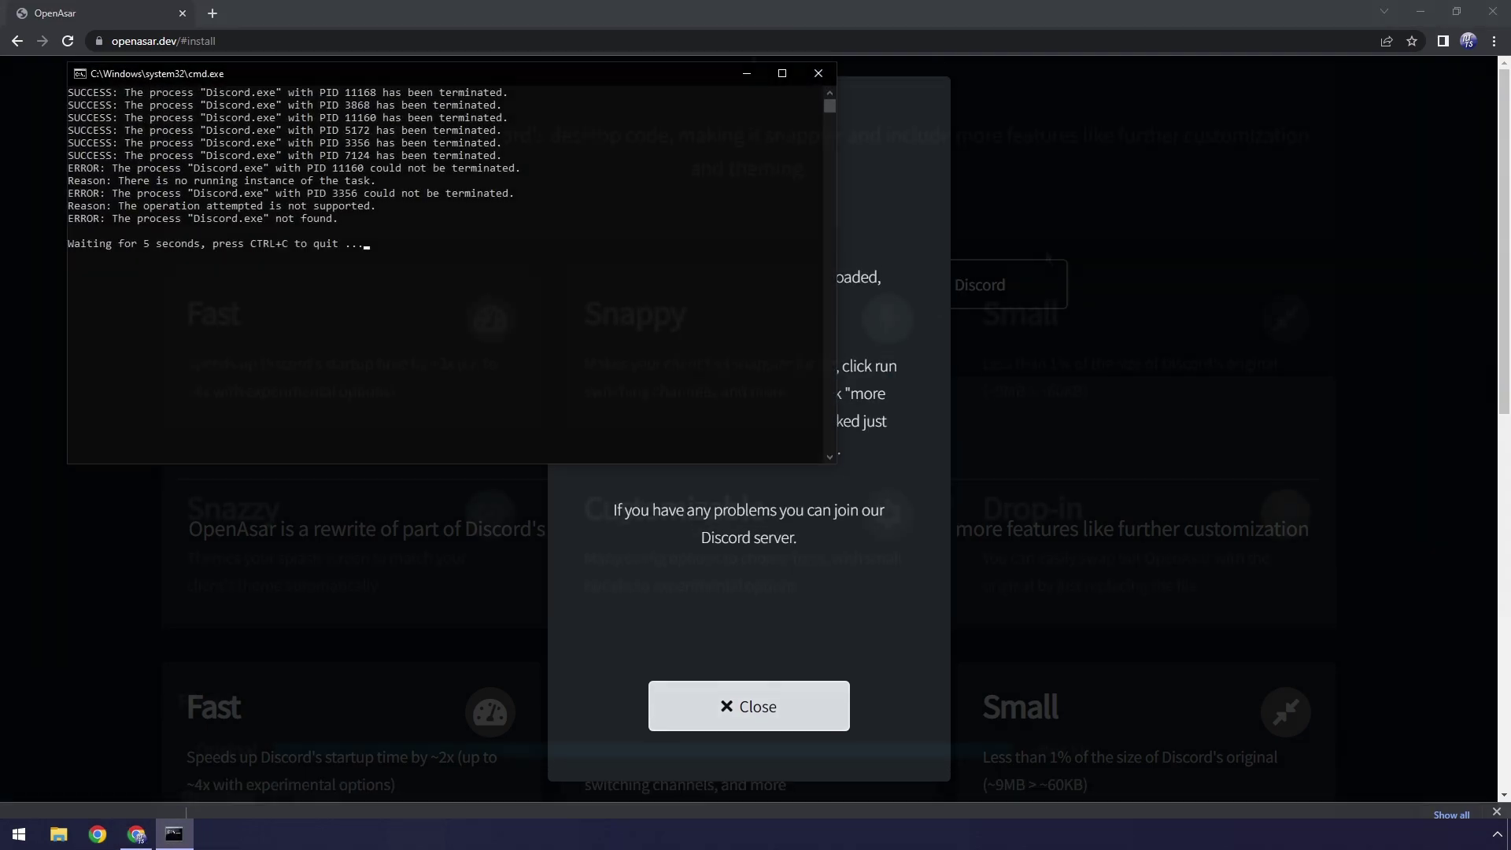
pyautogui.click(748, 706)
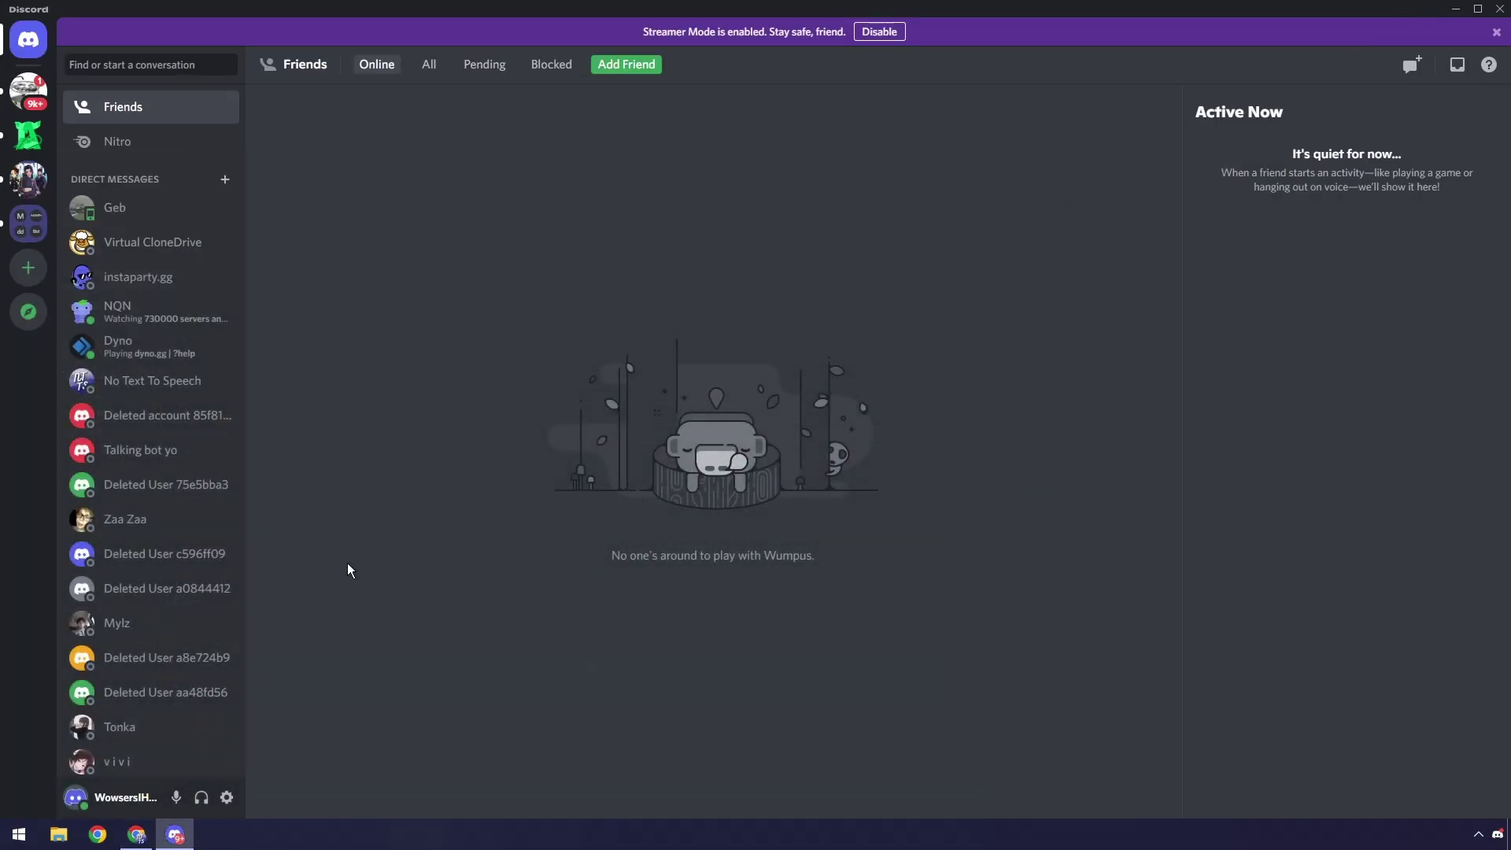
# - Open the OpenAsar configuration from the version information in Discord's user settings
pyautogui.click(227, 798)
pyautogui.scroll(-3, 458, 584)
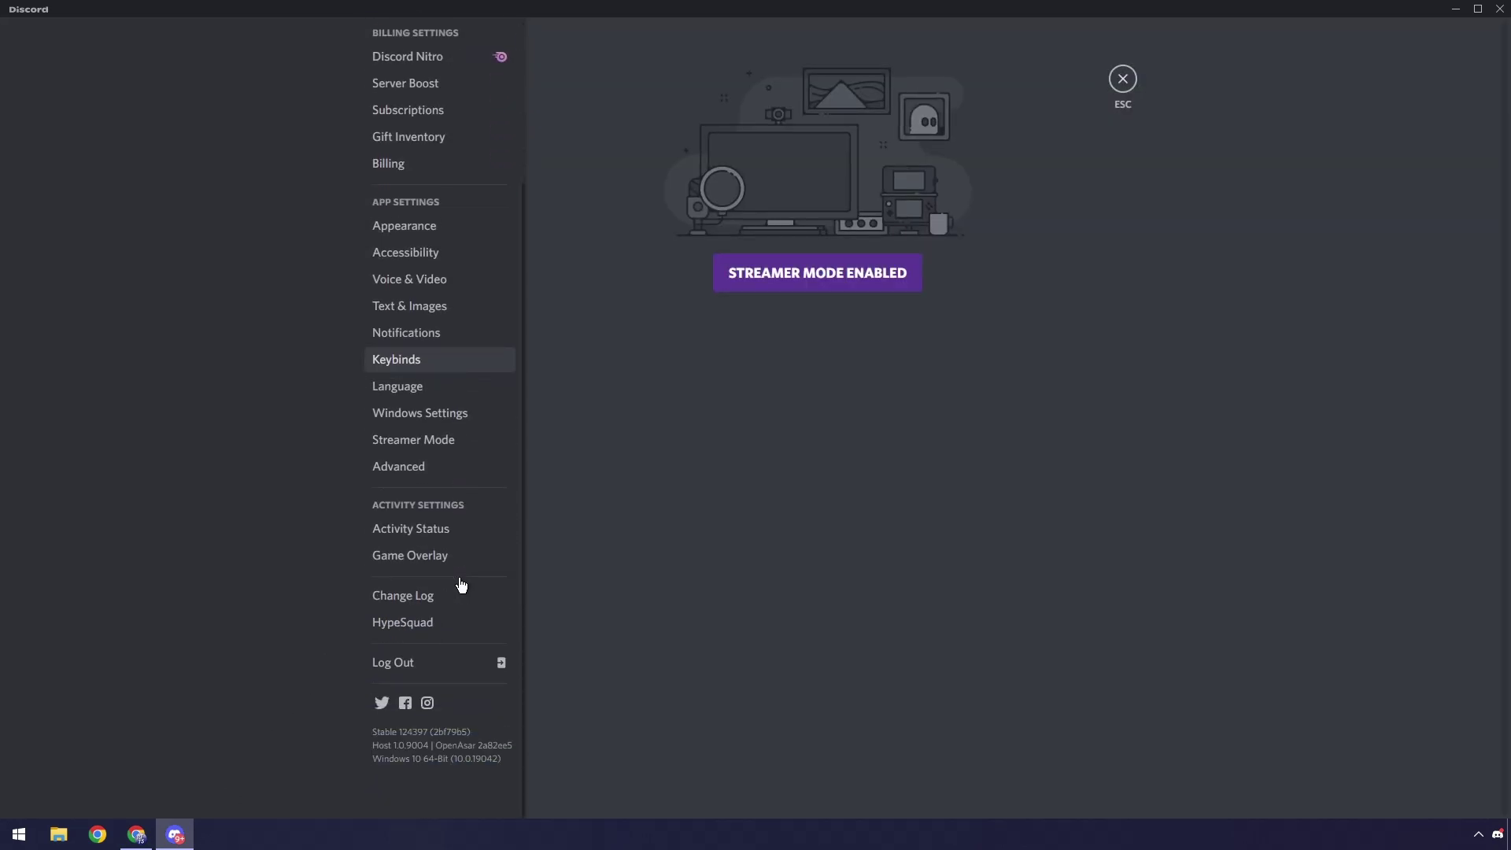
pyautogui.click(480, 749)
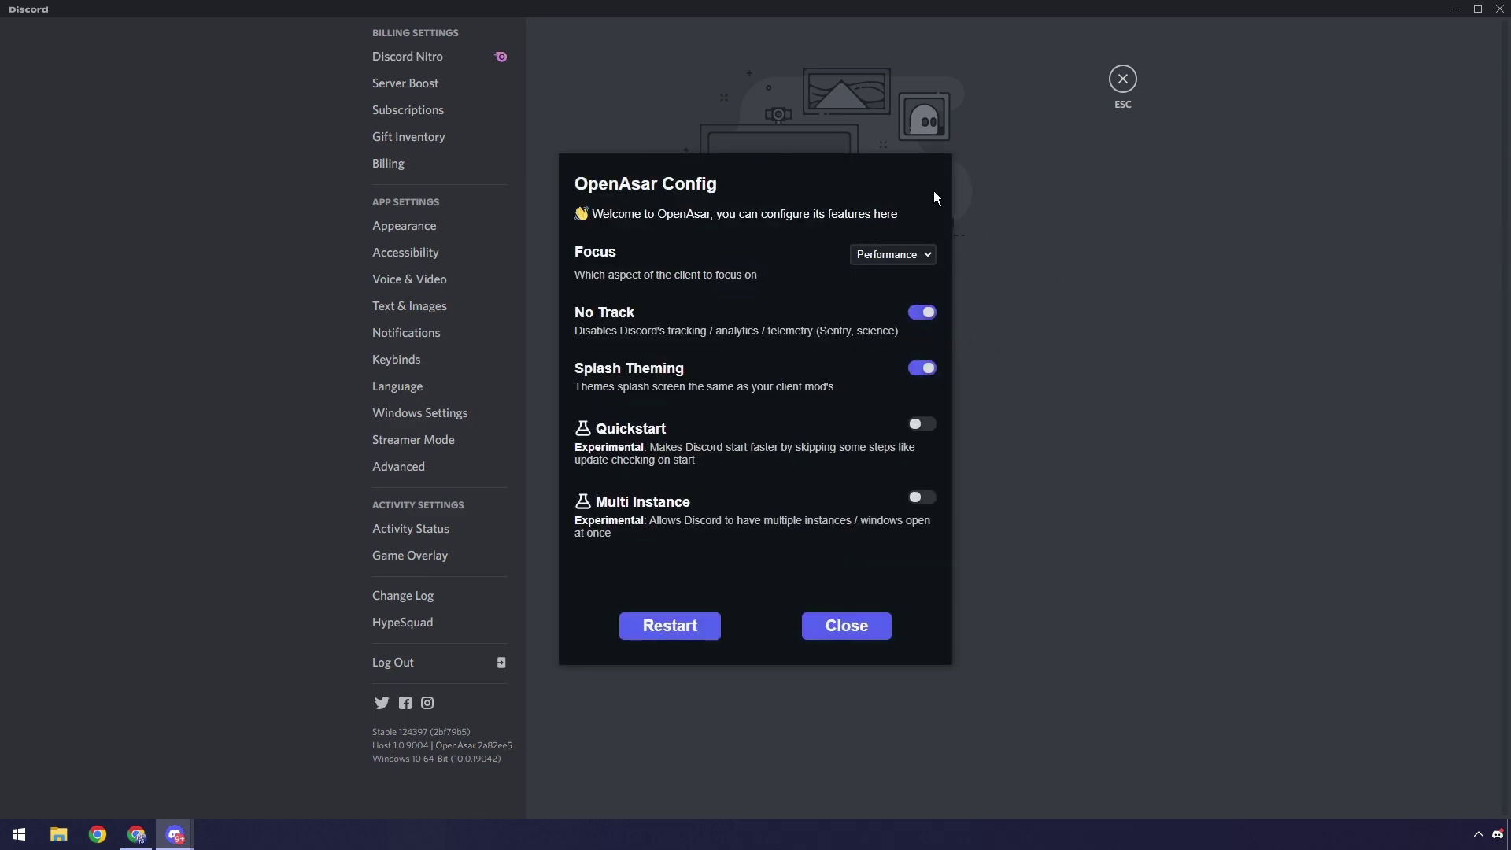
# - Review the Focus choices in the OpenAsar configuration and restart Discord from there
pyautogui.click(889, 261)
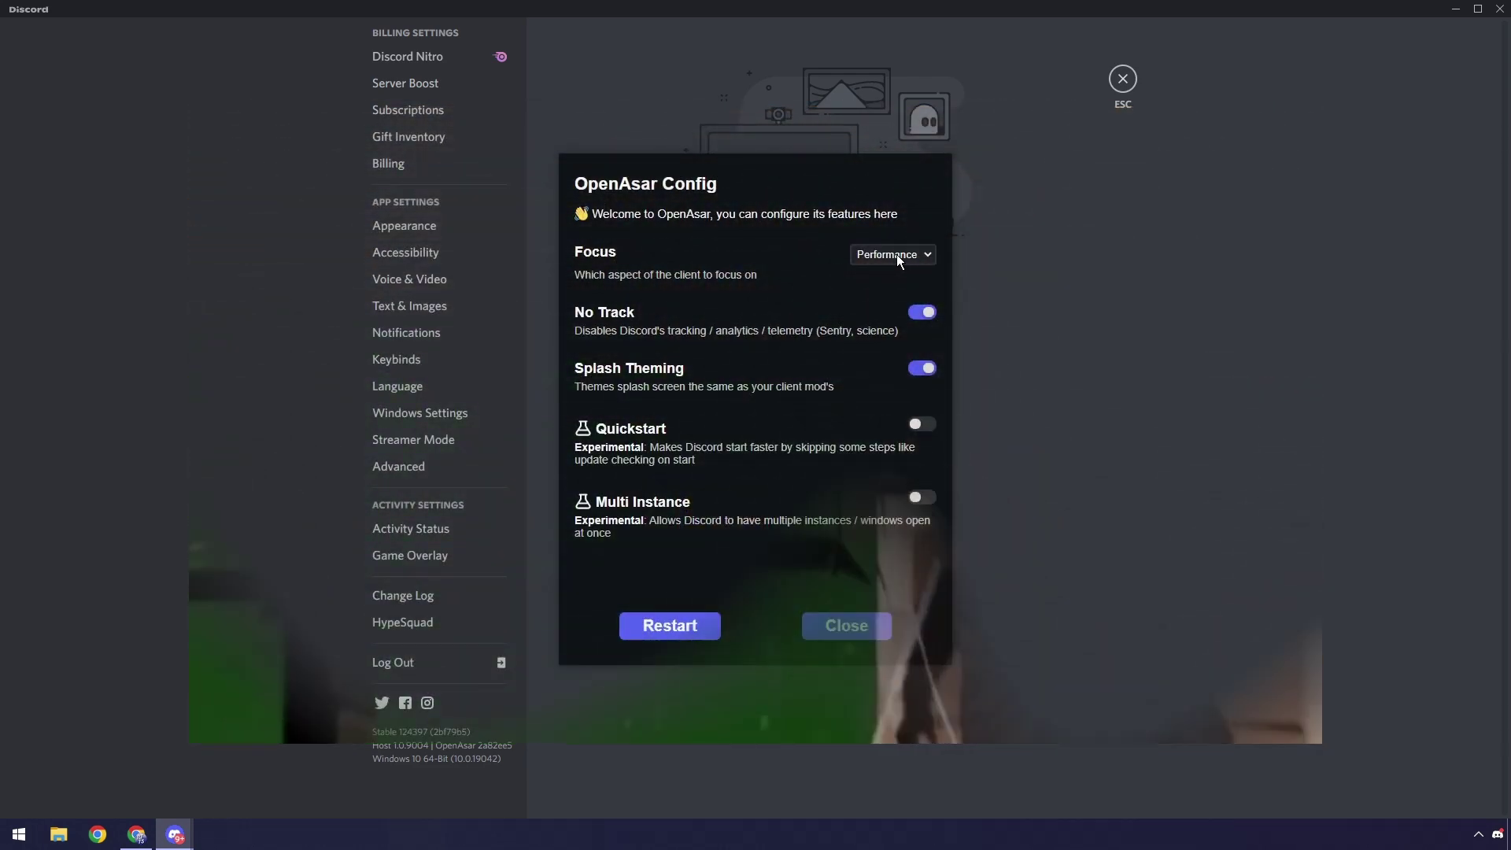
pyautogui.click(895, 253)
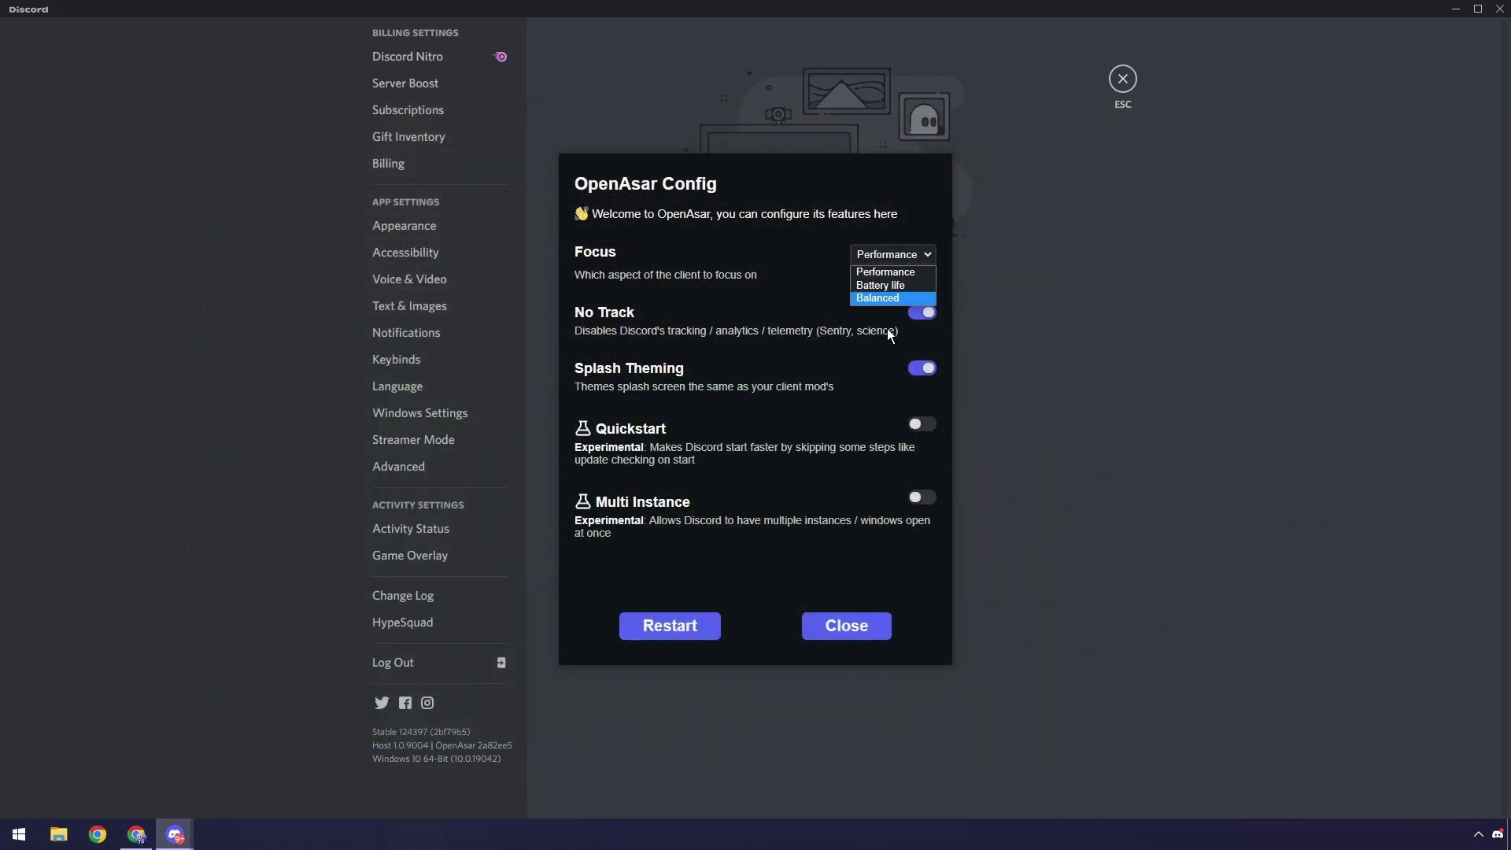
pyautogui.click(814, 229)
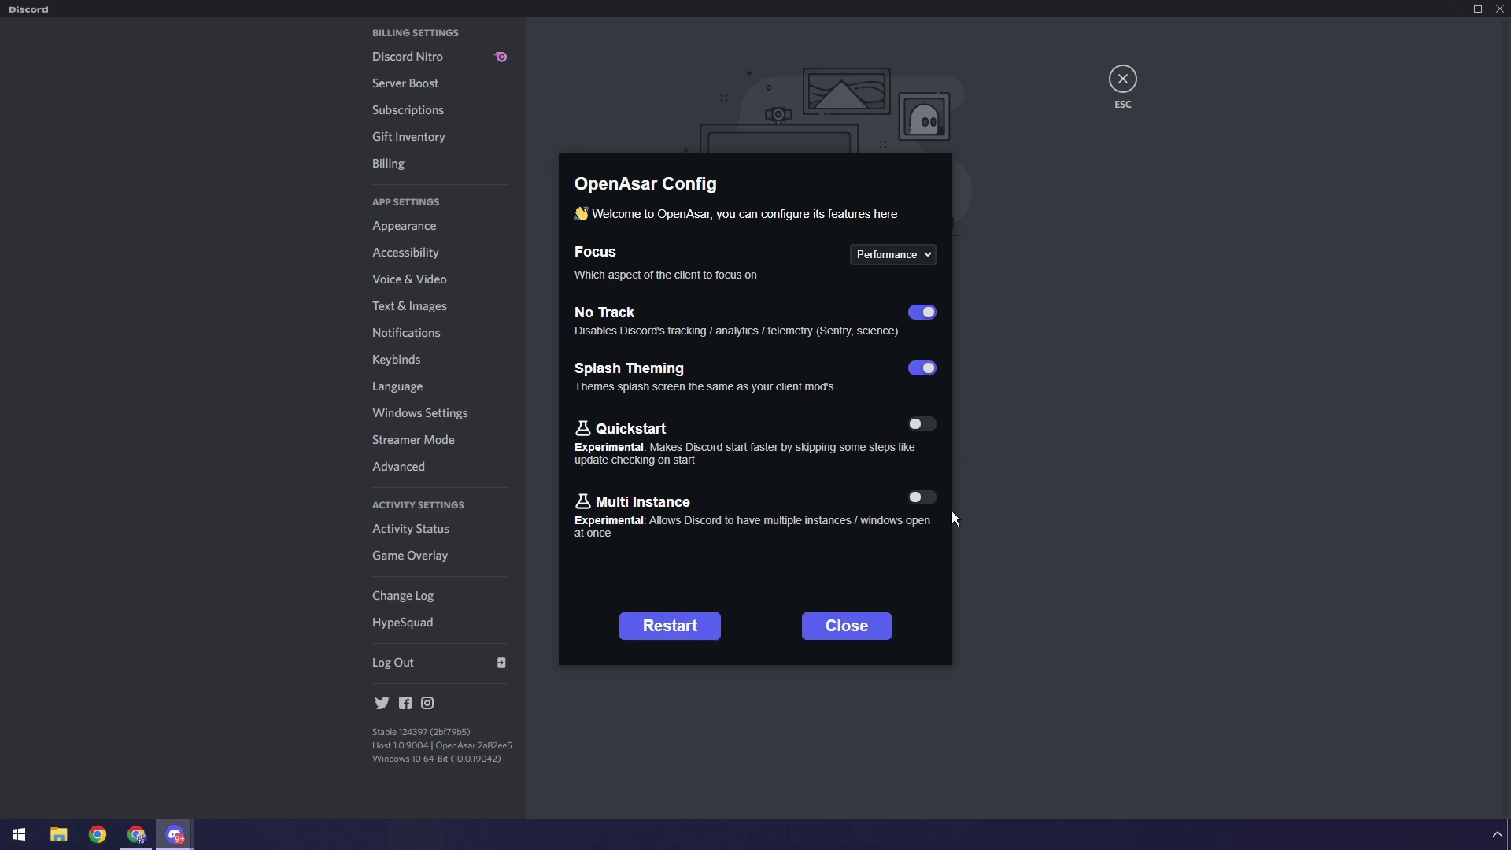
pyautogui.click(683, 626)
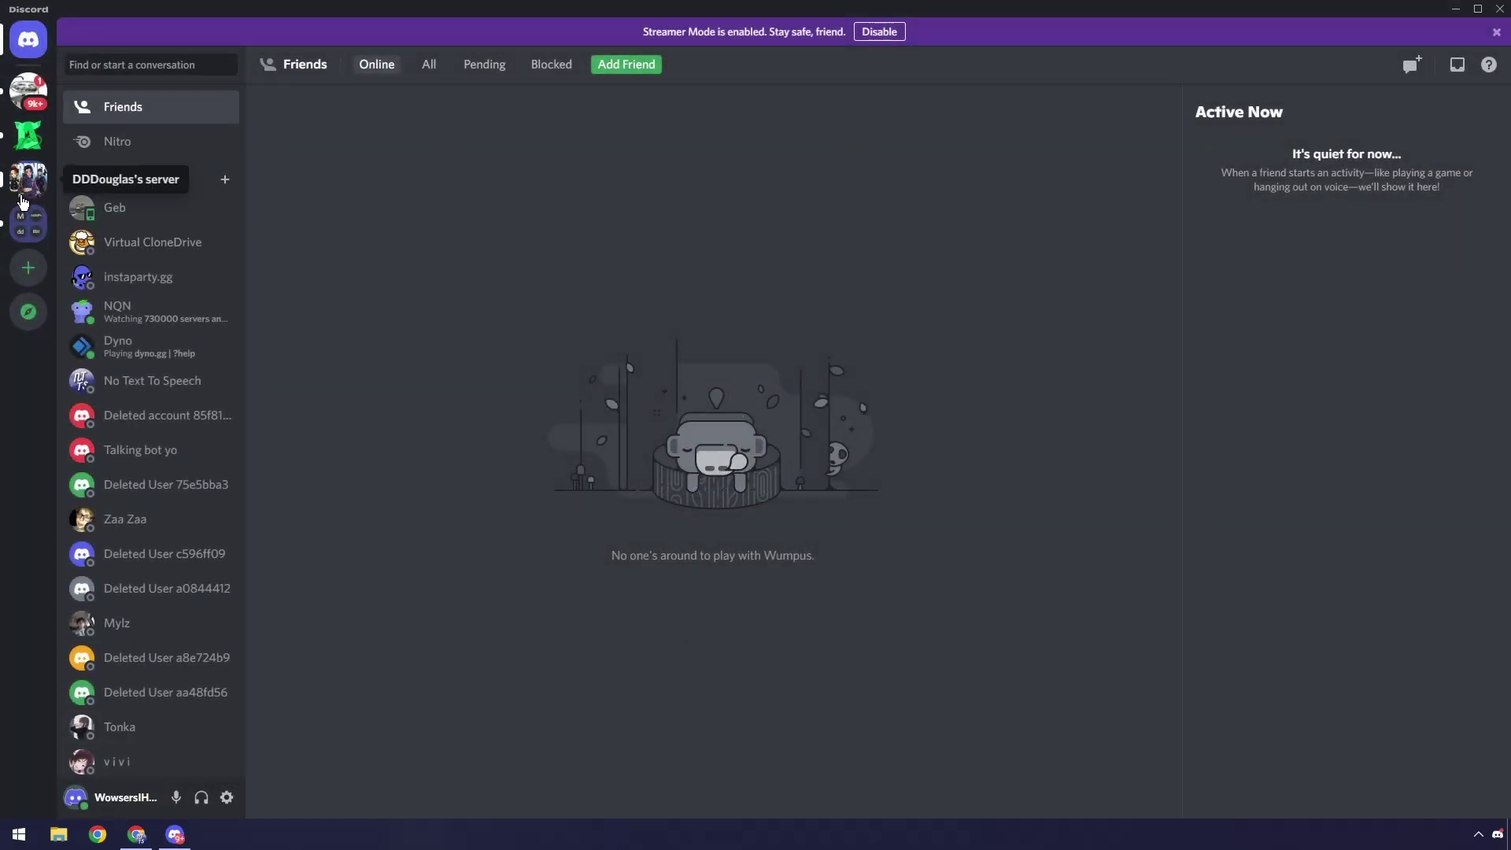
# - Switch between three servers and several of their channels to check how quickly Discord loads them
pyautogui.click(29, 92)
pyautogui.click(101, 370)
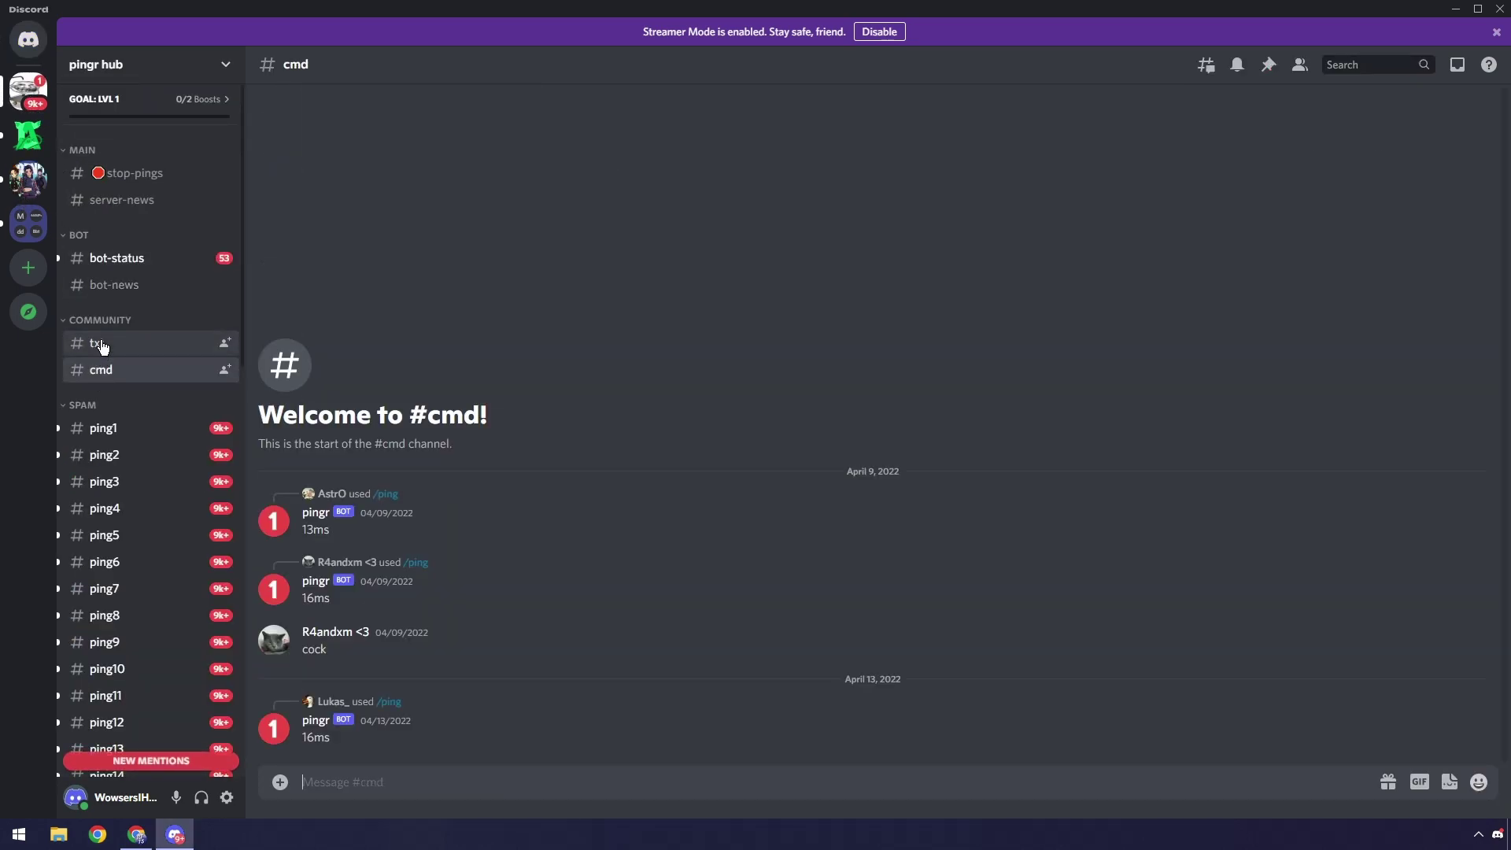
pyautogui.click(102, 345)
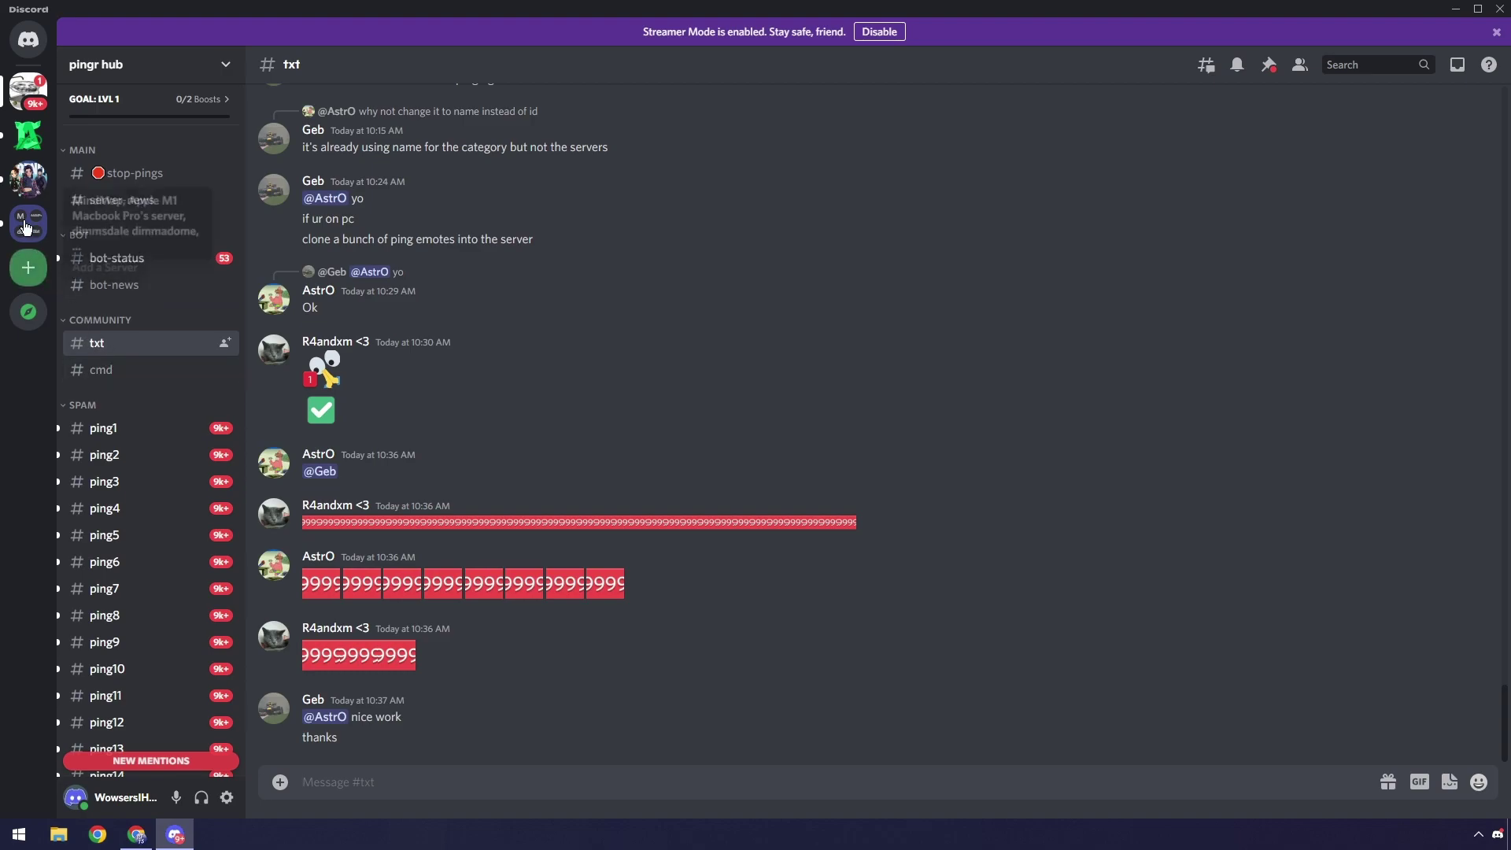
pyautogui.click(29, 179)
pyautogui.click(141, 221)
pyautogui.click(149, 359)
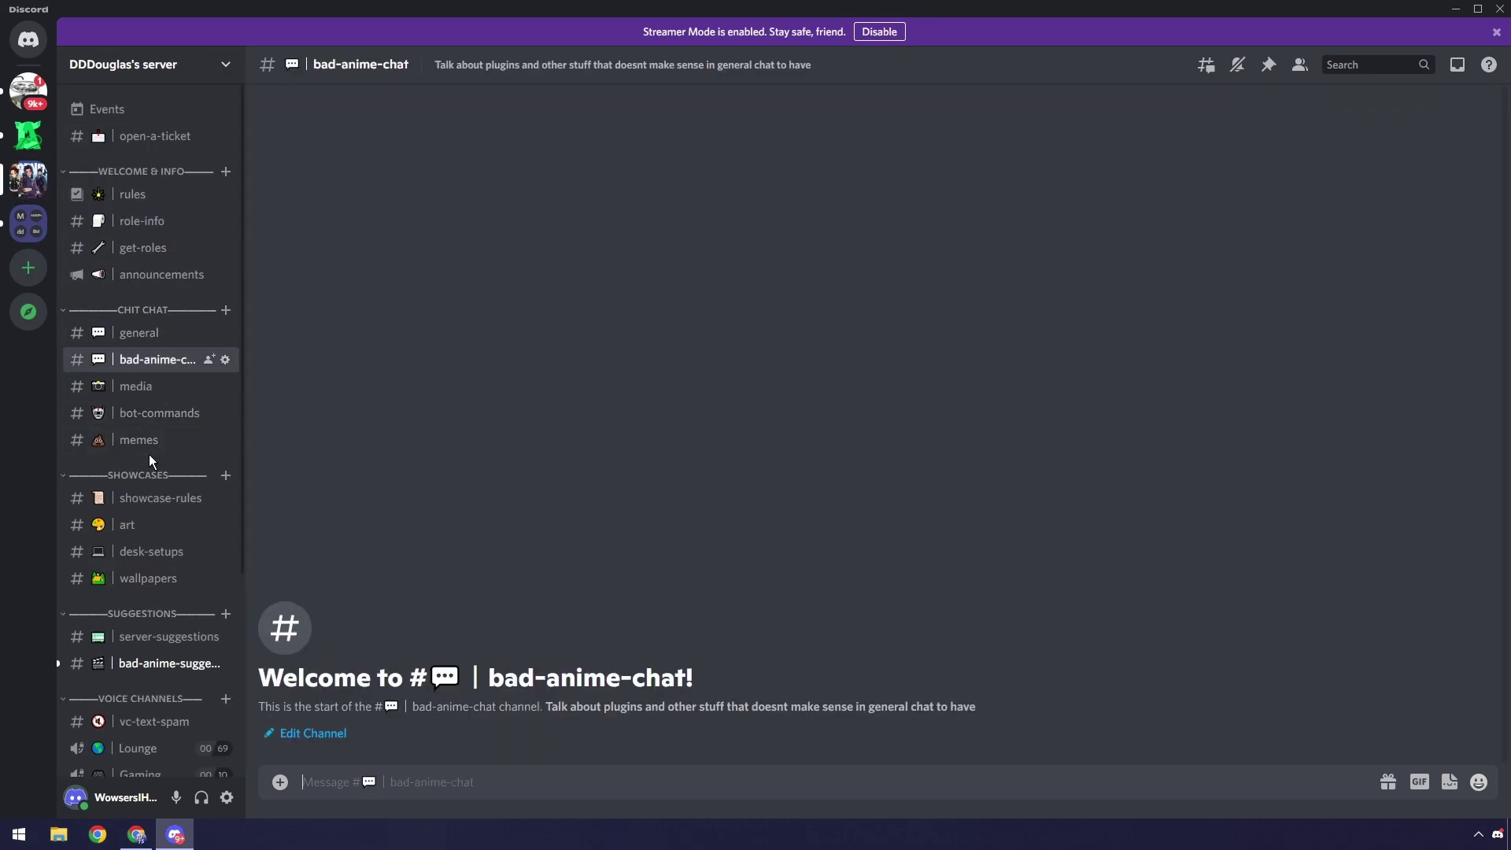
pyautogui.click(136, 385)
pyautogui.click(26, 139)
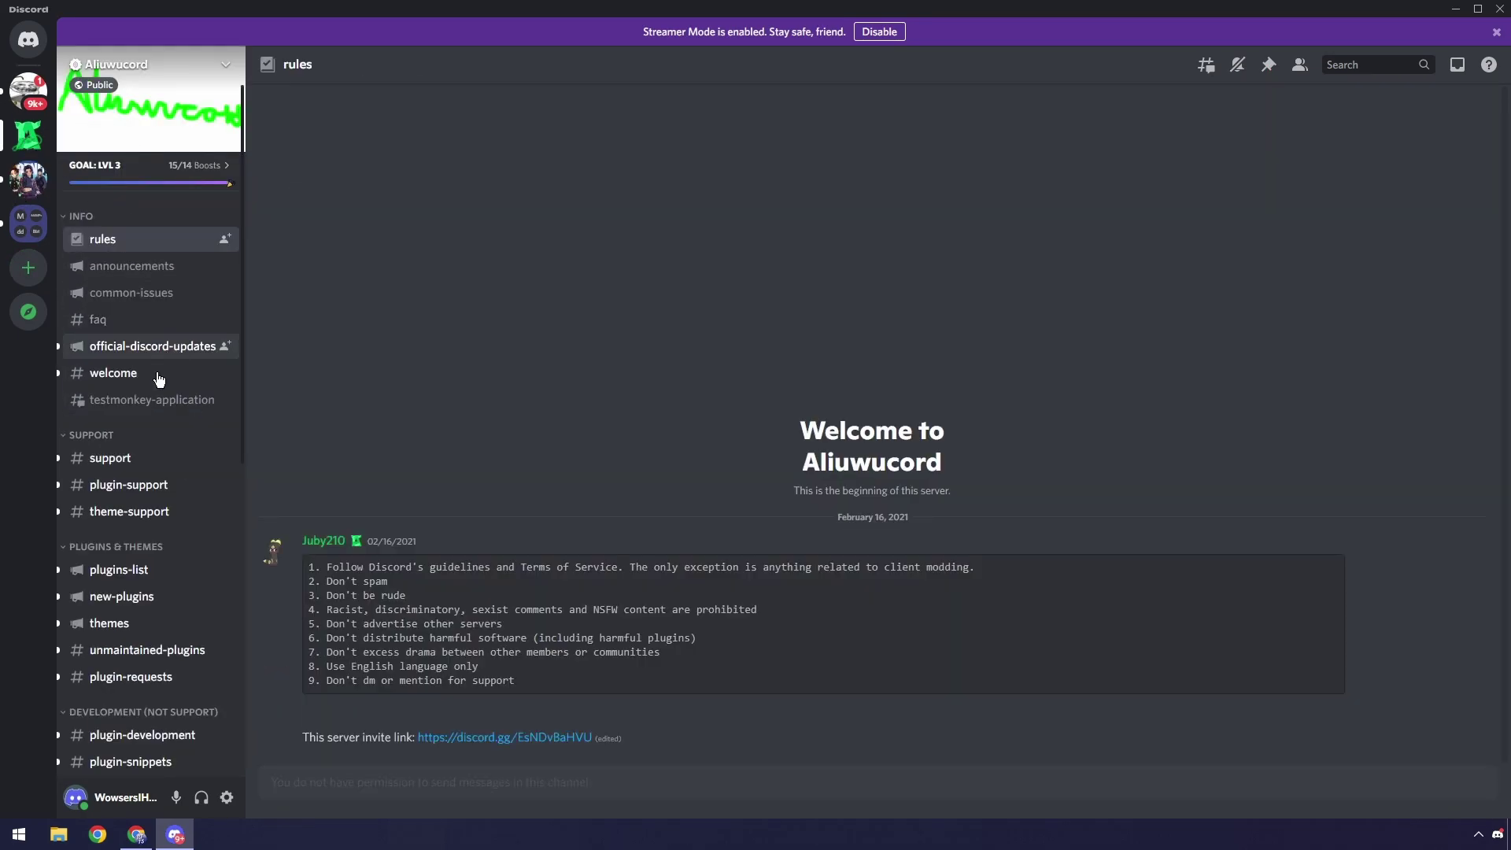
pyautogui.click(115, 483)
pyautogui.click(118, 458)
pyautogui.click(140, 594)
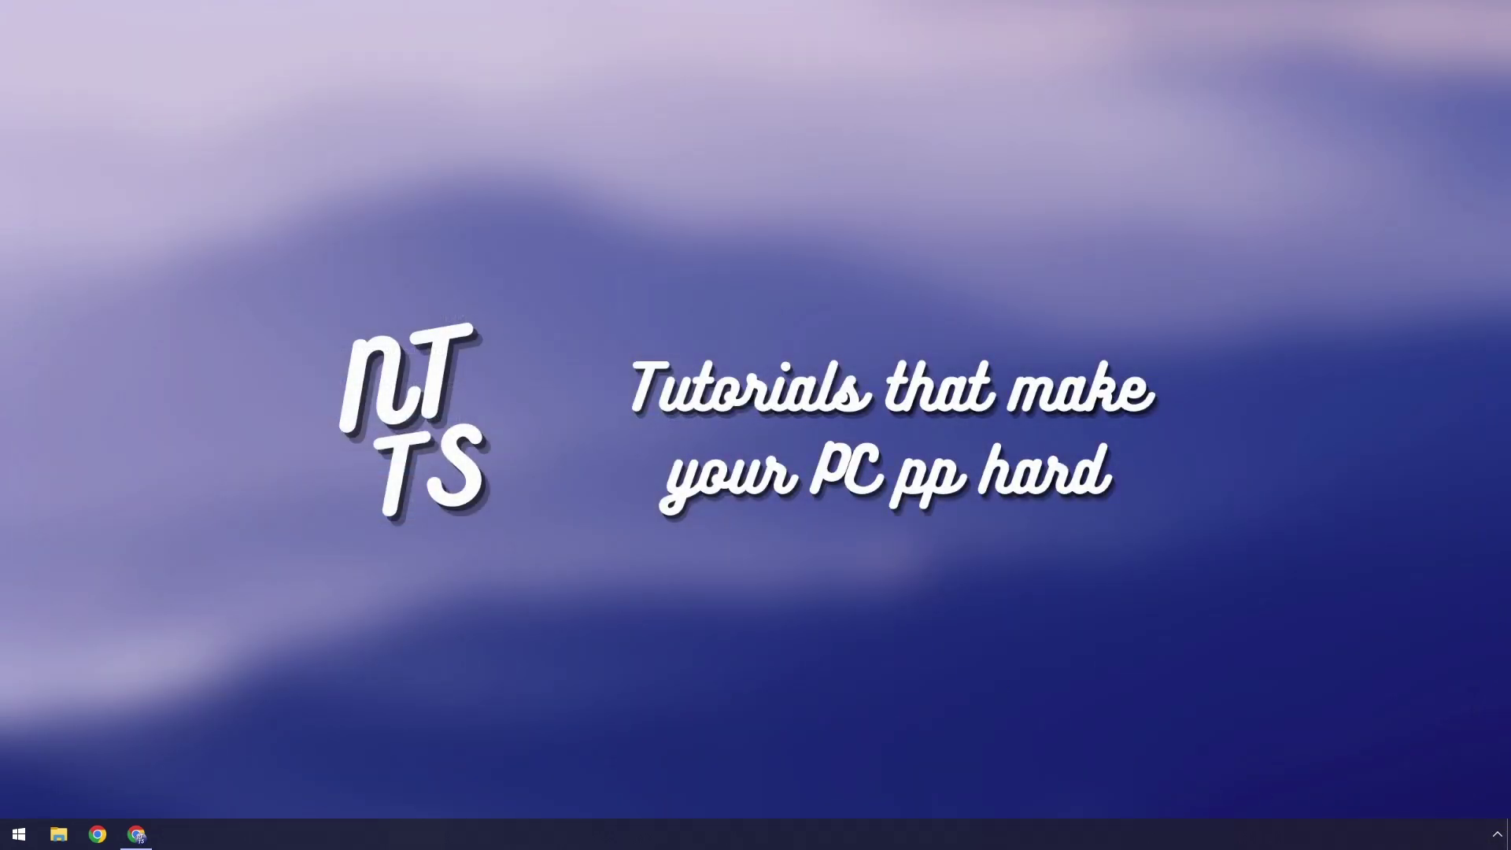
# - Go to %localappdata% through the Run dialog and open the resources folder inside Discord's app-1.0.9004 folder
pyautogui.click(1497, 834)
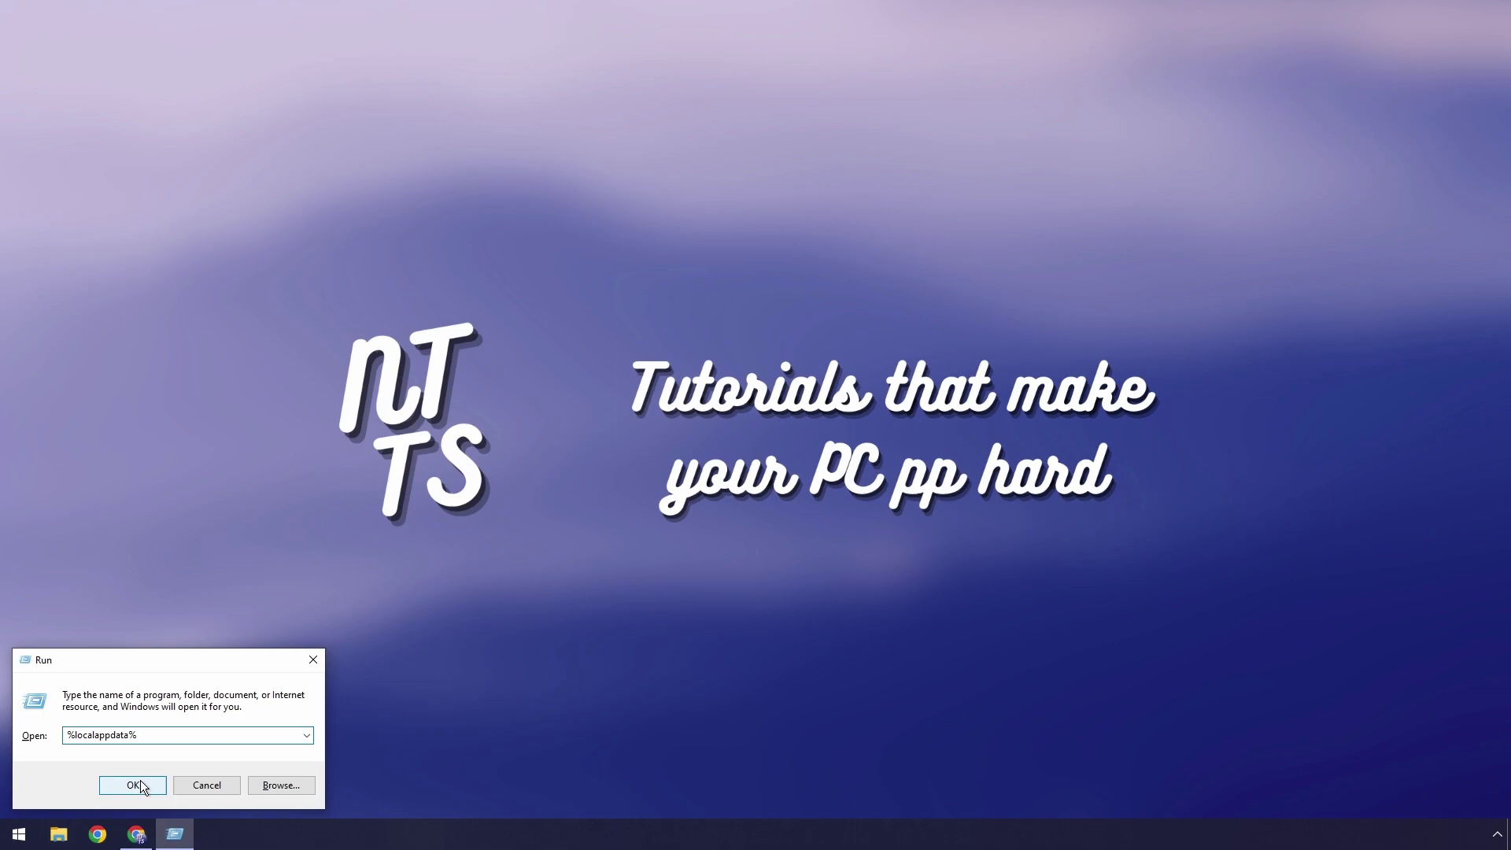
pyautogui.click(134, 785)
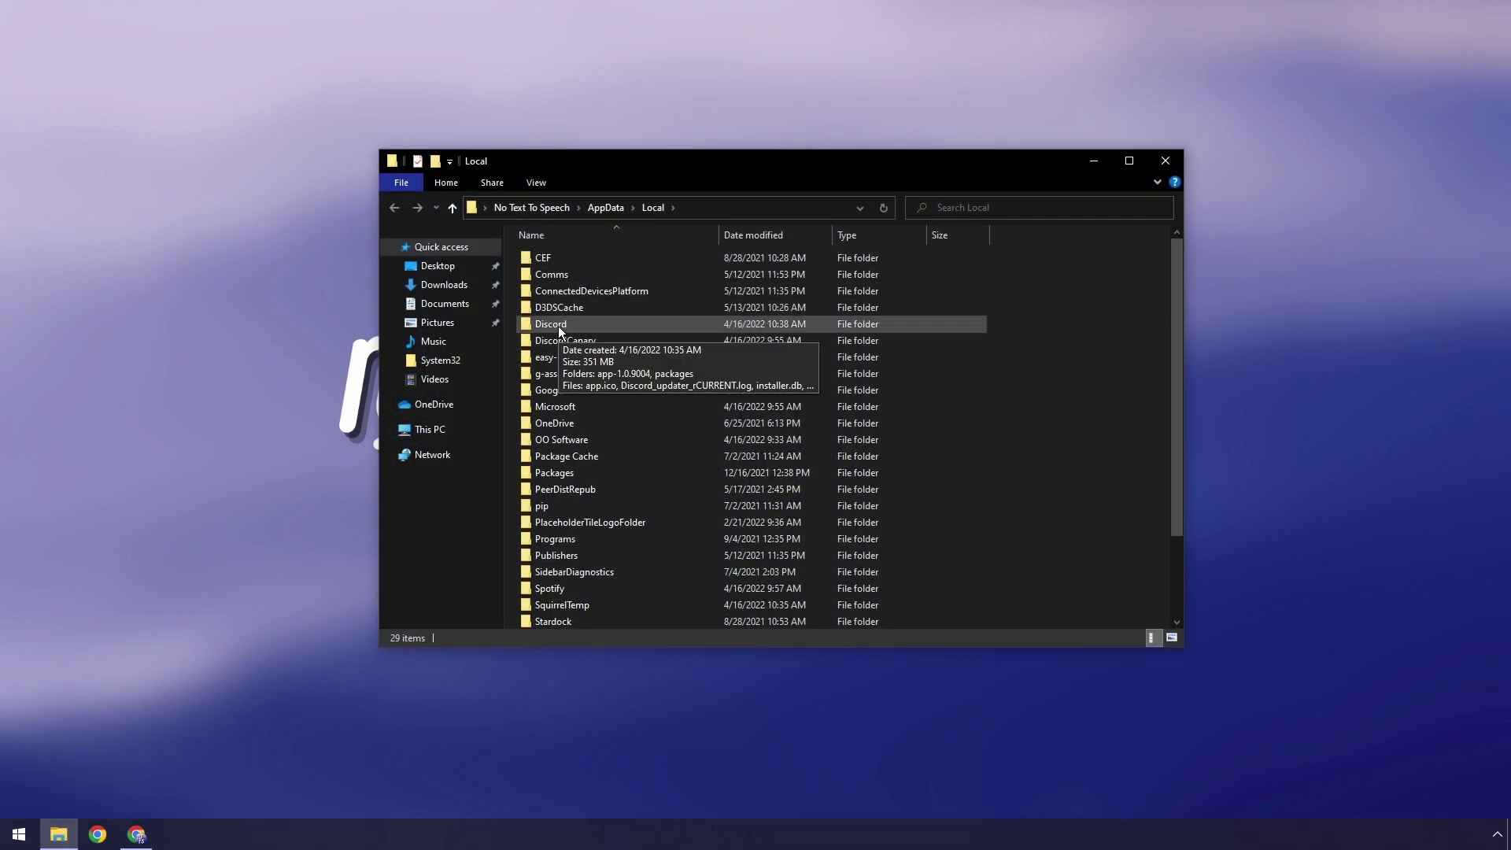
pyautogui.doubleClick(559, 326)
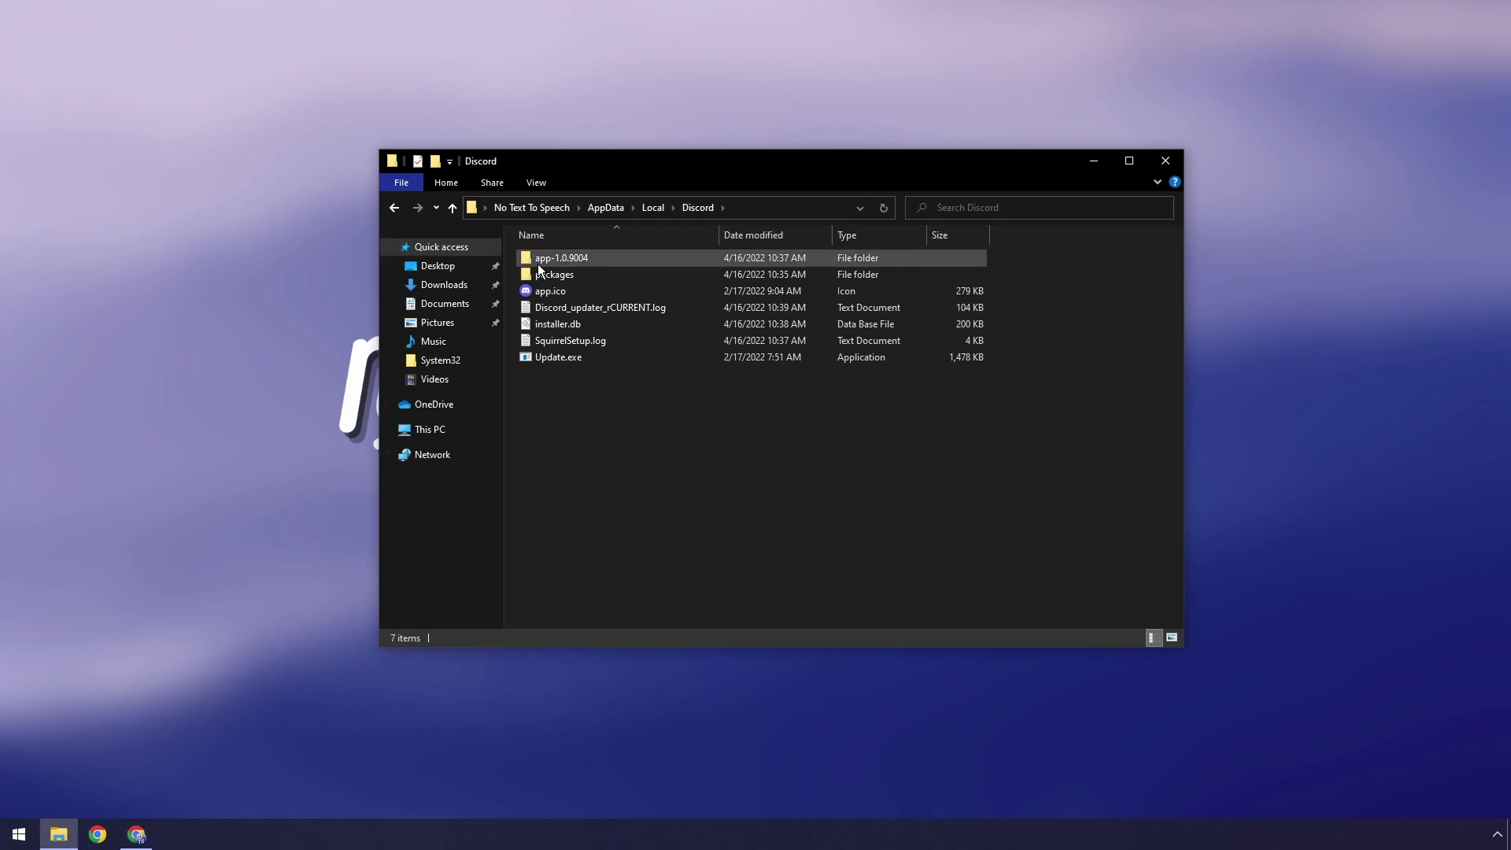
pyautogui.click(580, 261)
pyautogui.doubleClick(579, 261)
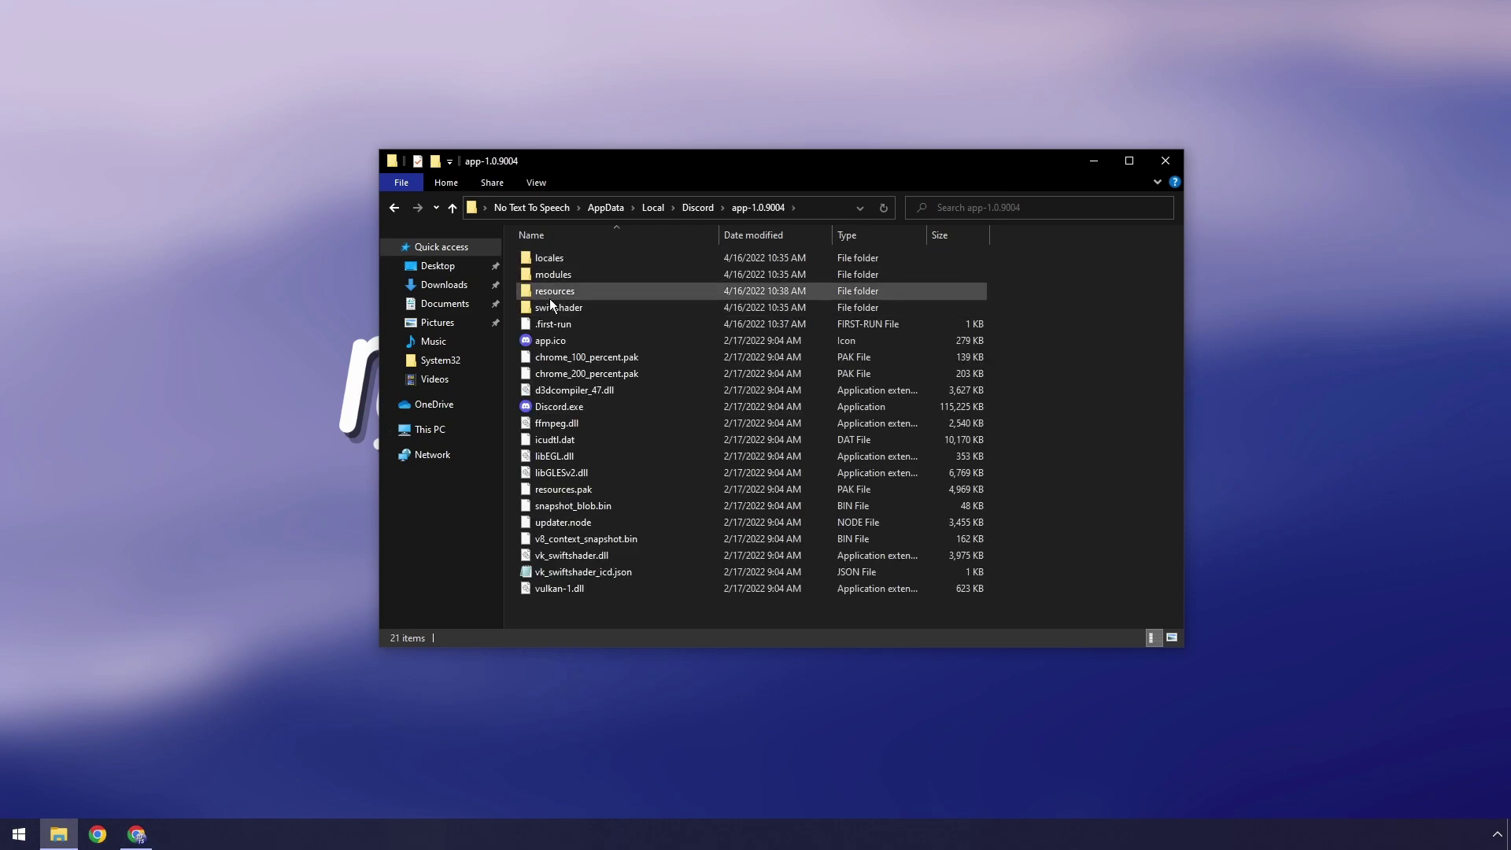
pyautogui.doubleClick(554, 292)
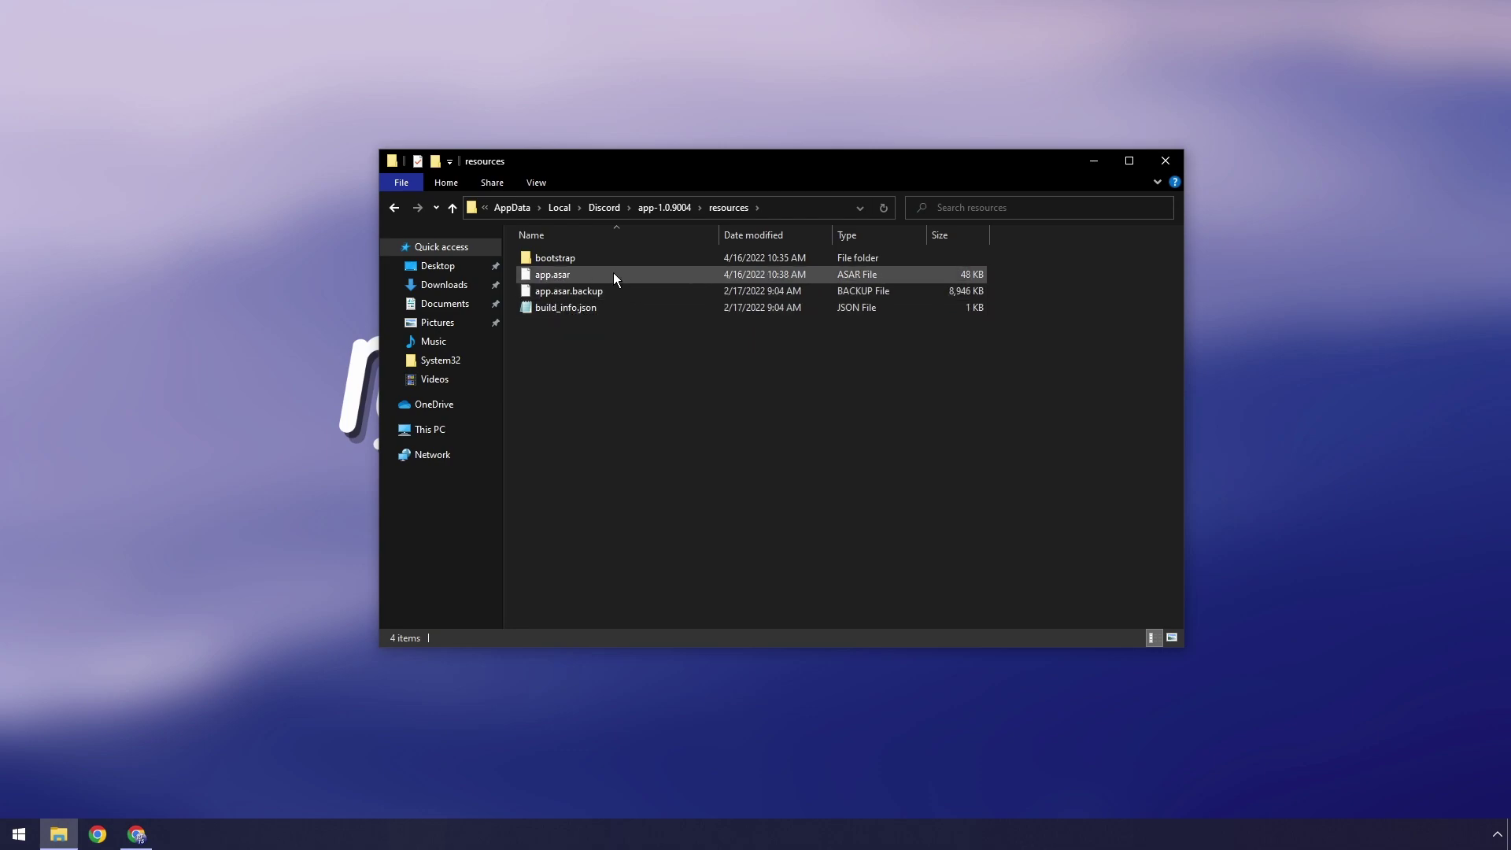
# - Delete app.asar and rename app.asar.backup to app.asar, accepting the file extension change
pyautogui.click(563, 276)
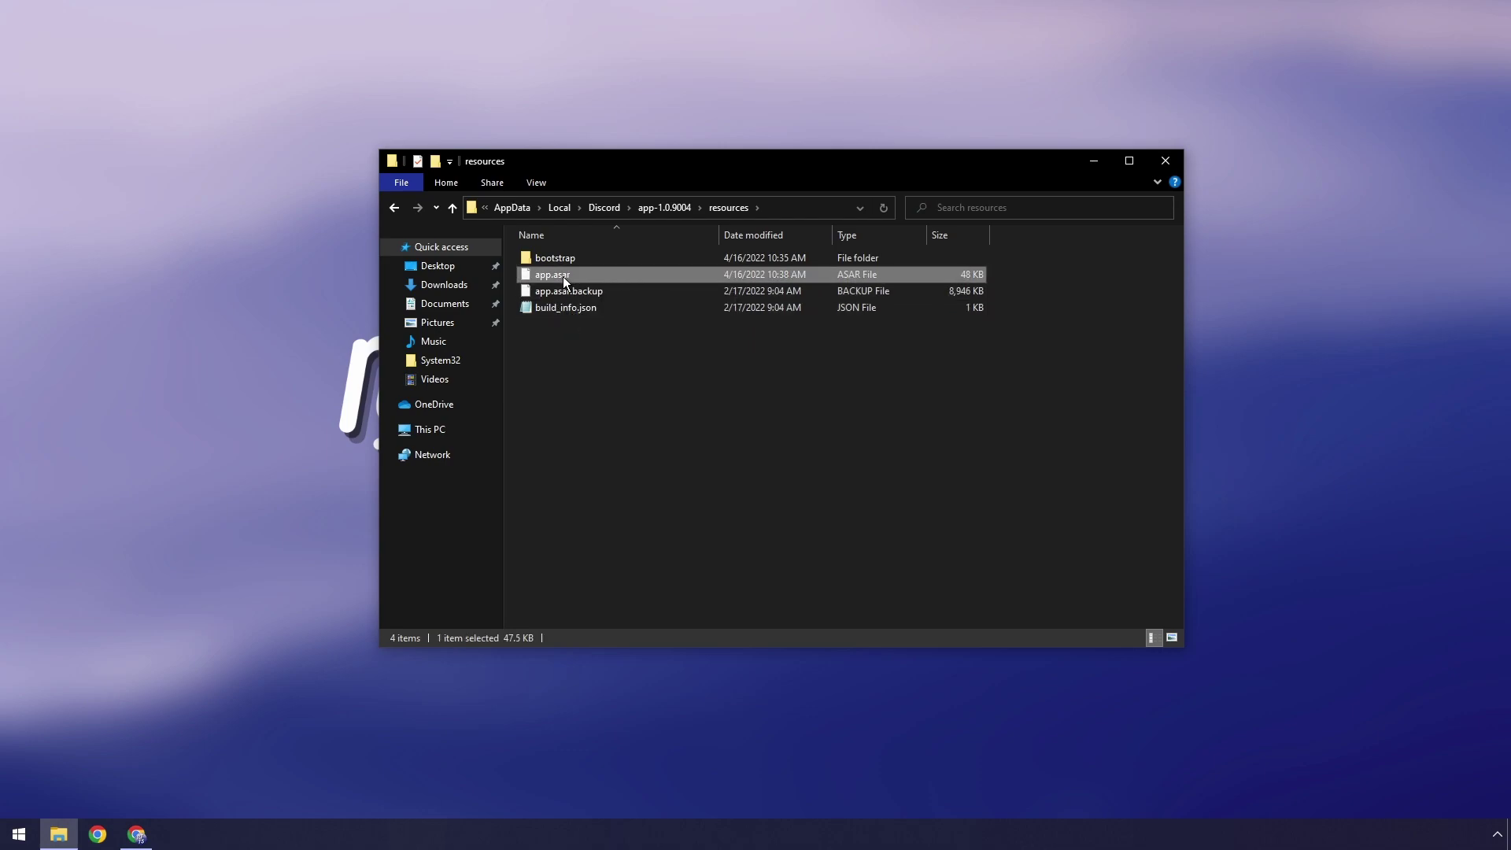
pyautogui.press('Delete')
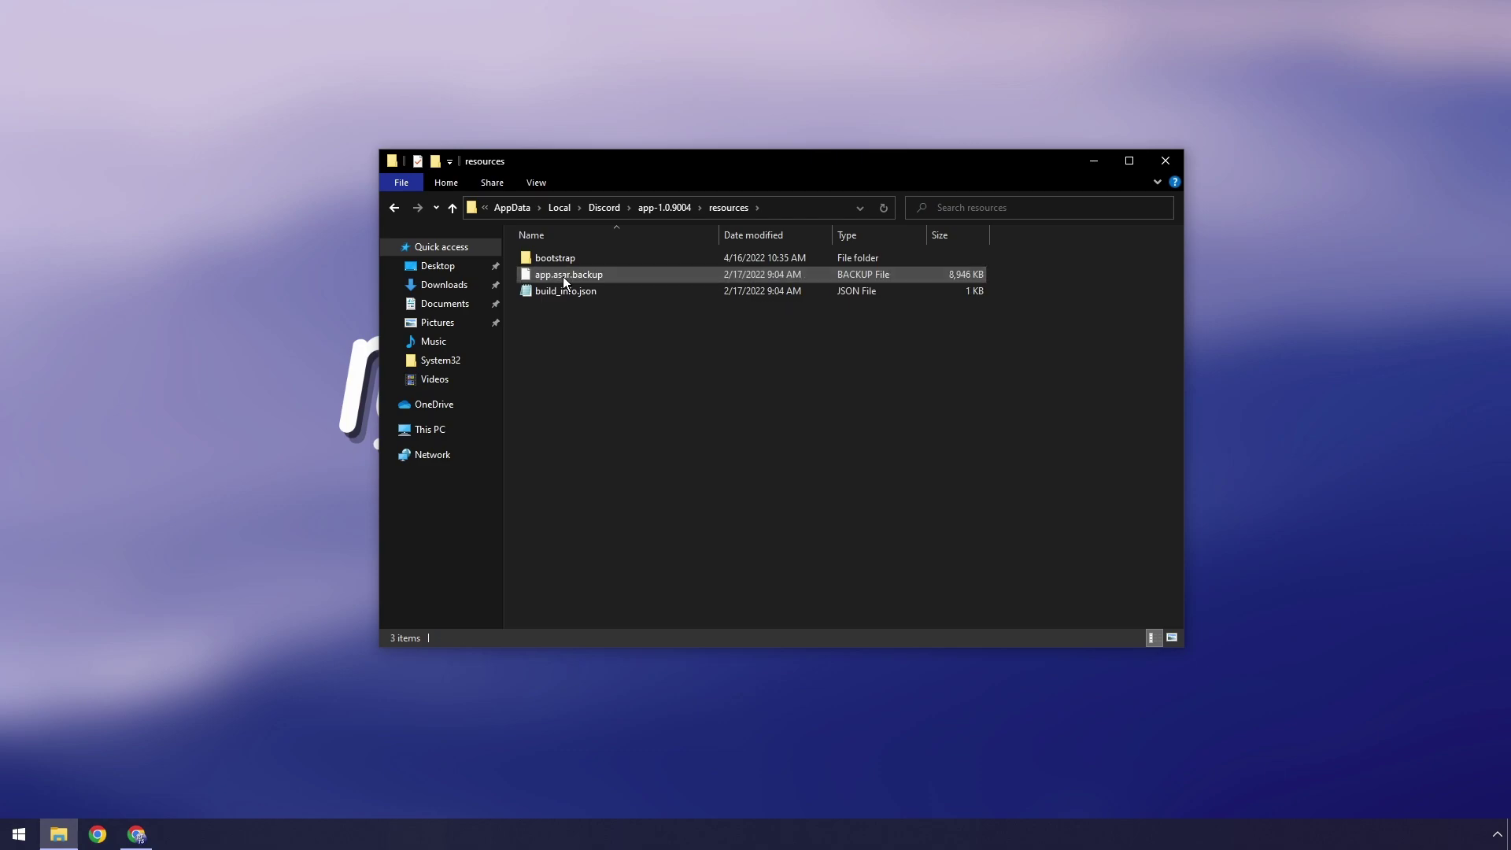
pyautogui.rightClick(565, 281)
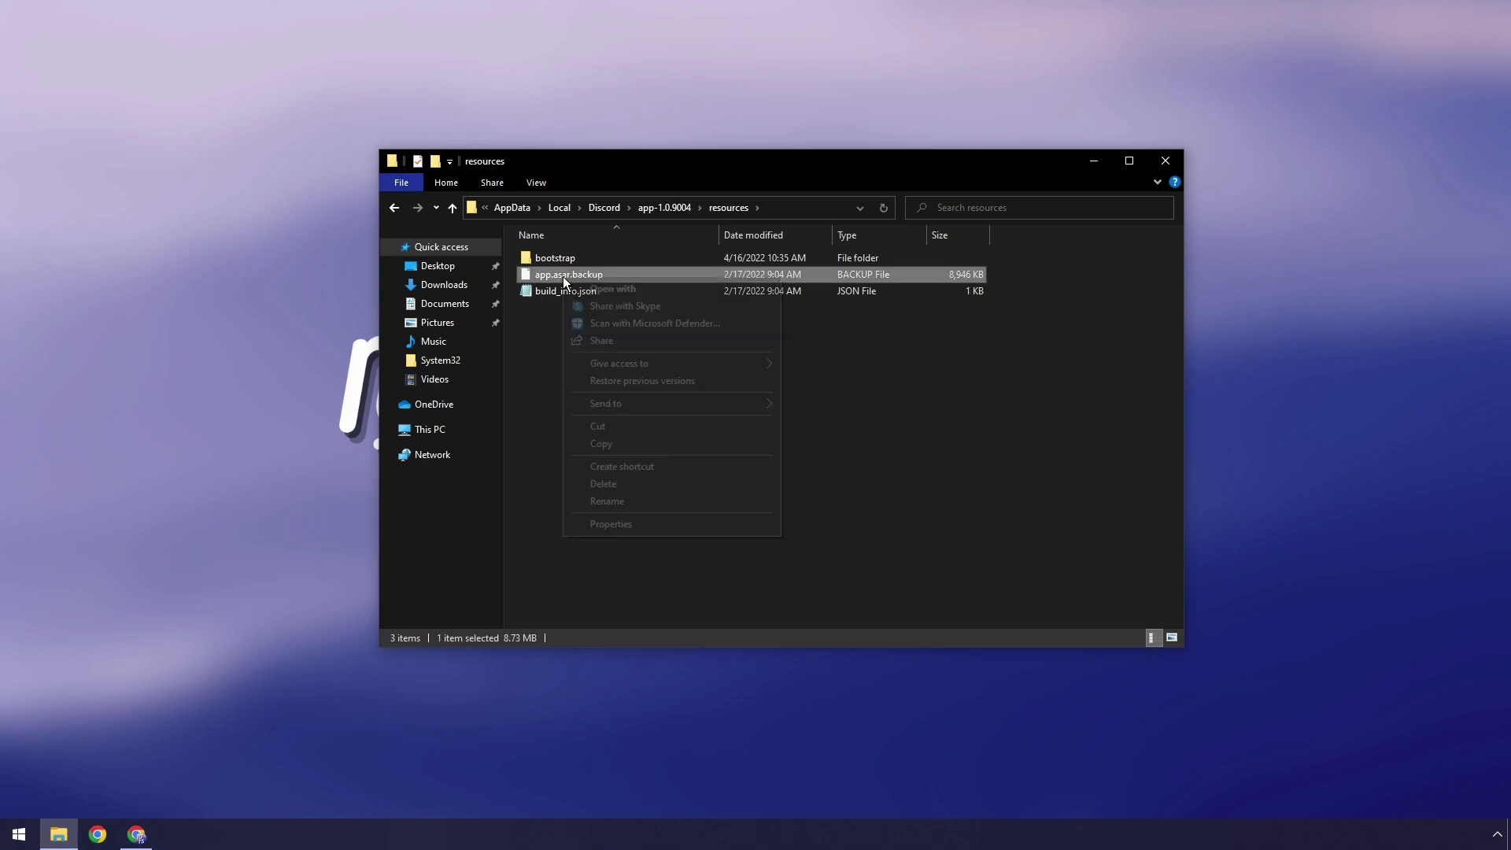
pyautogui.click(607, 500)
pyautogui.click(607, 270)
pyautogui.press('BackSpace')
pyautogui.press('BackSpace')
pyautogui.press('BackSpace')
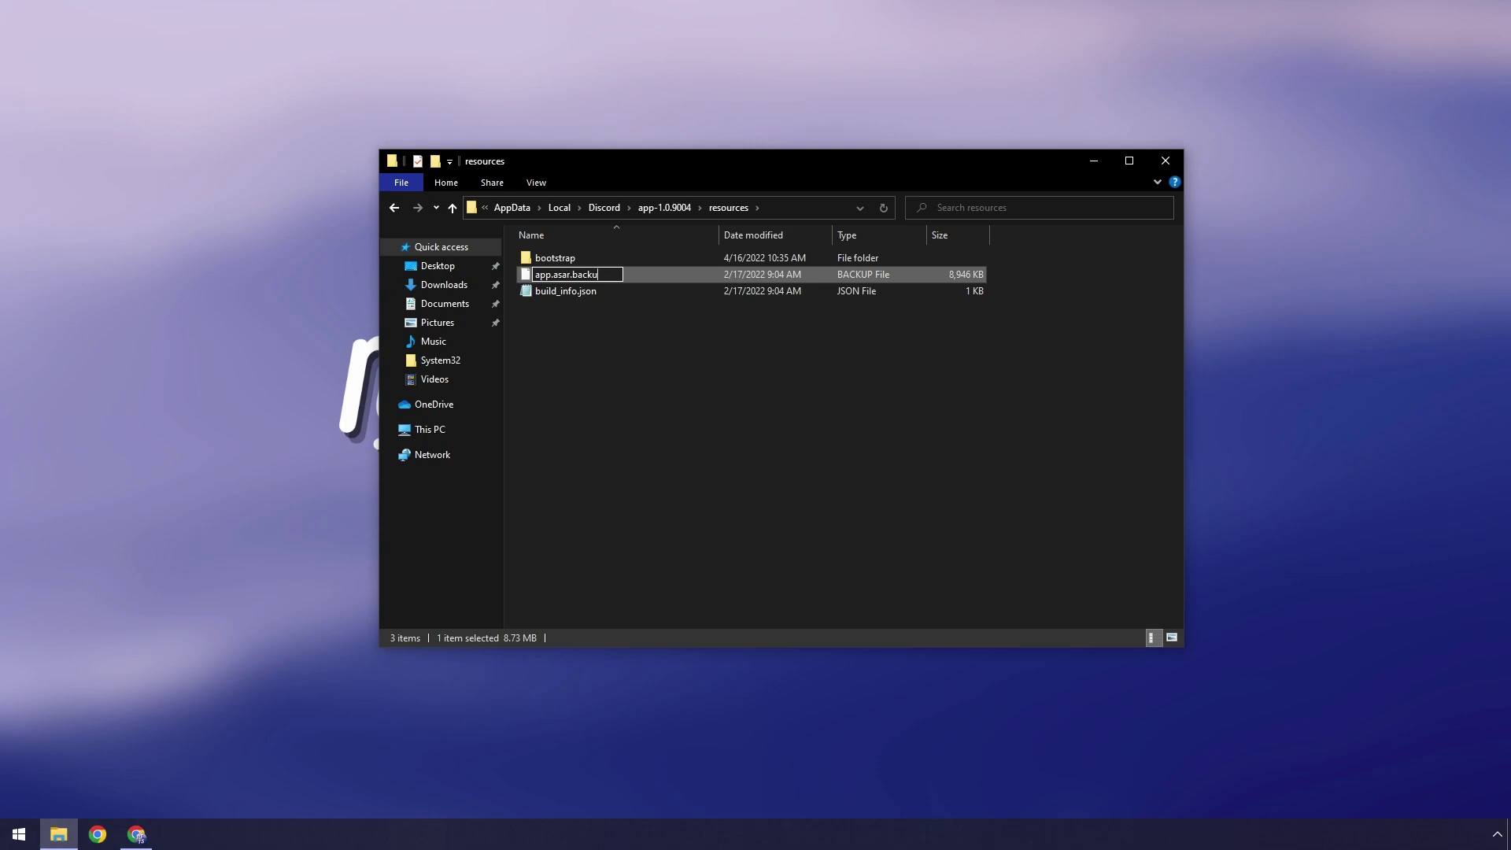
pyautogui.press('BackSpace')
pyautogui.press('BackSpace')
pyautogui.press('BackSpace')
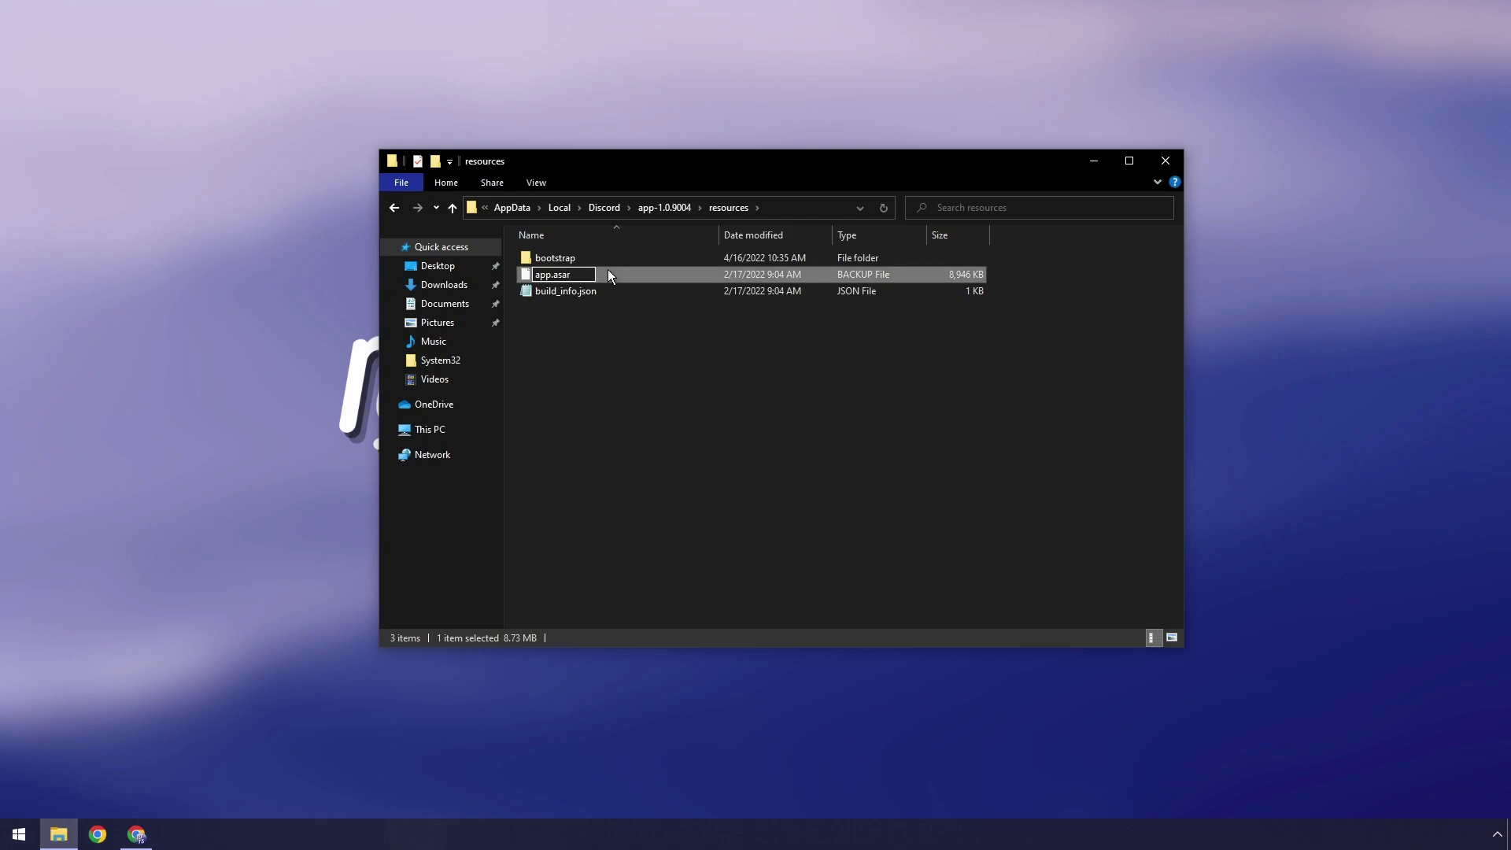
pyautogui.press('Return')
pyautogui.click(821, 424)
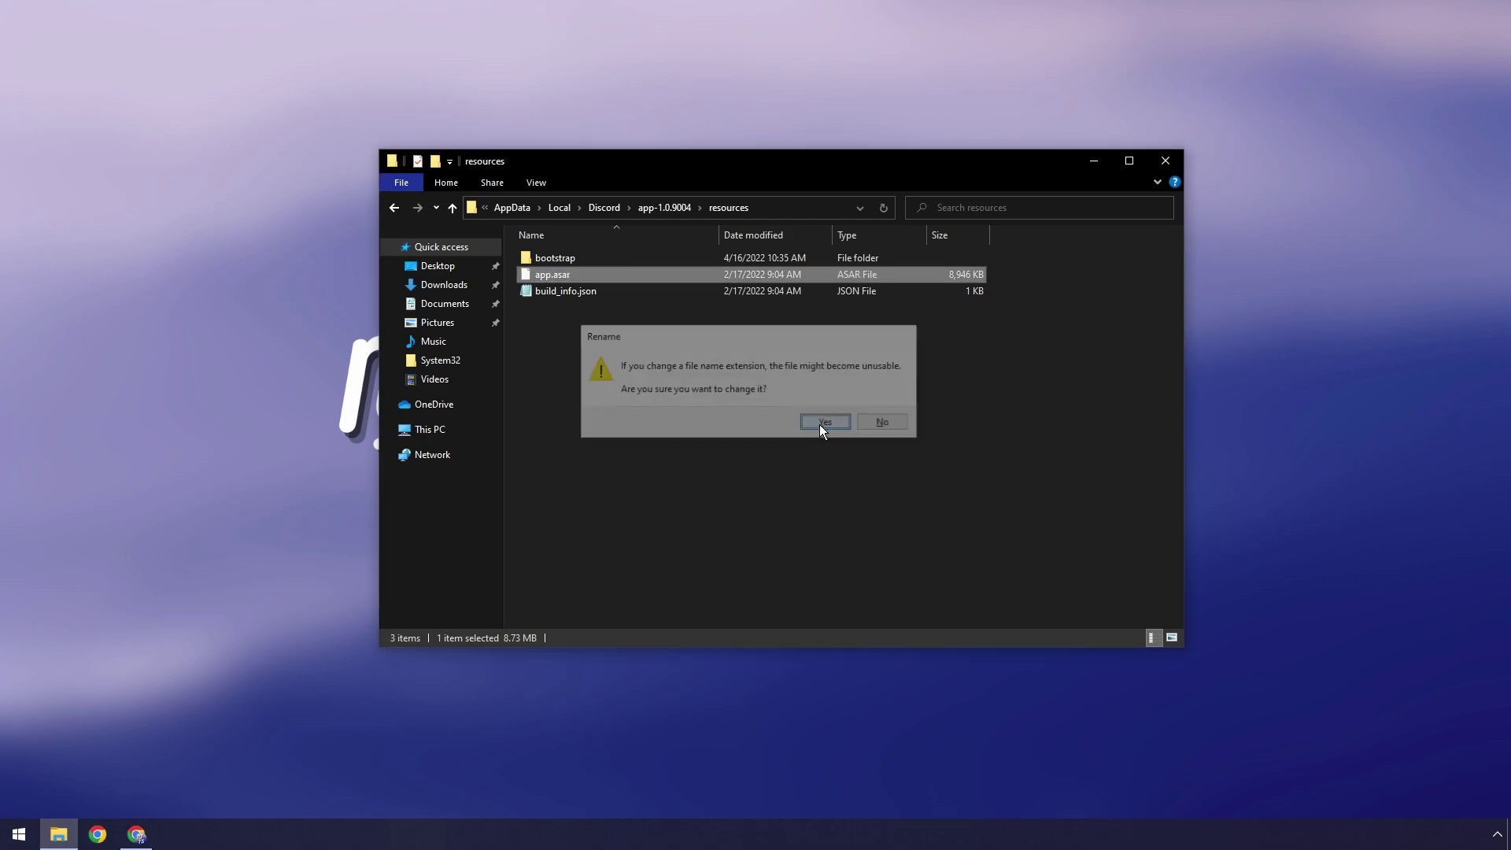
# - Close the resources folder window and launch Discord by searching for "disc"
pyautogui.click(1166, 160)
pyautogui.press('super')
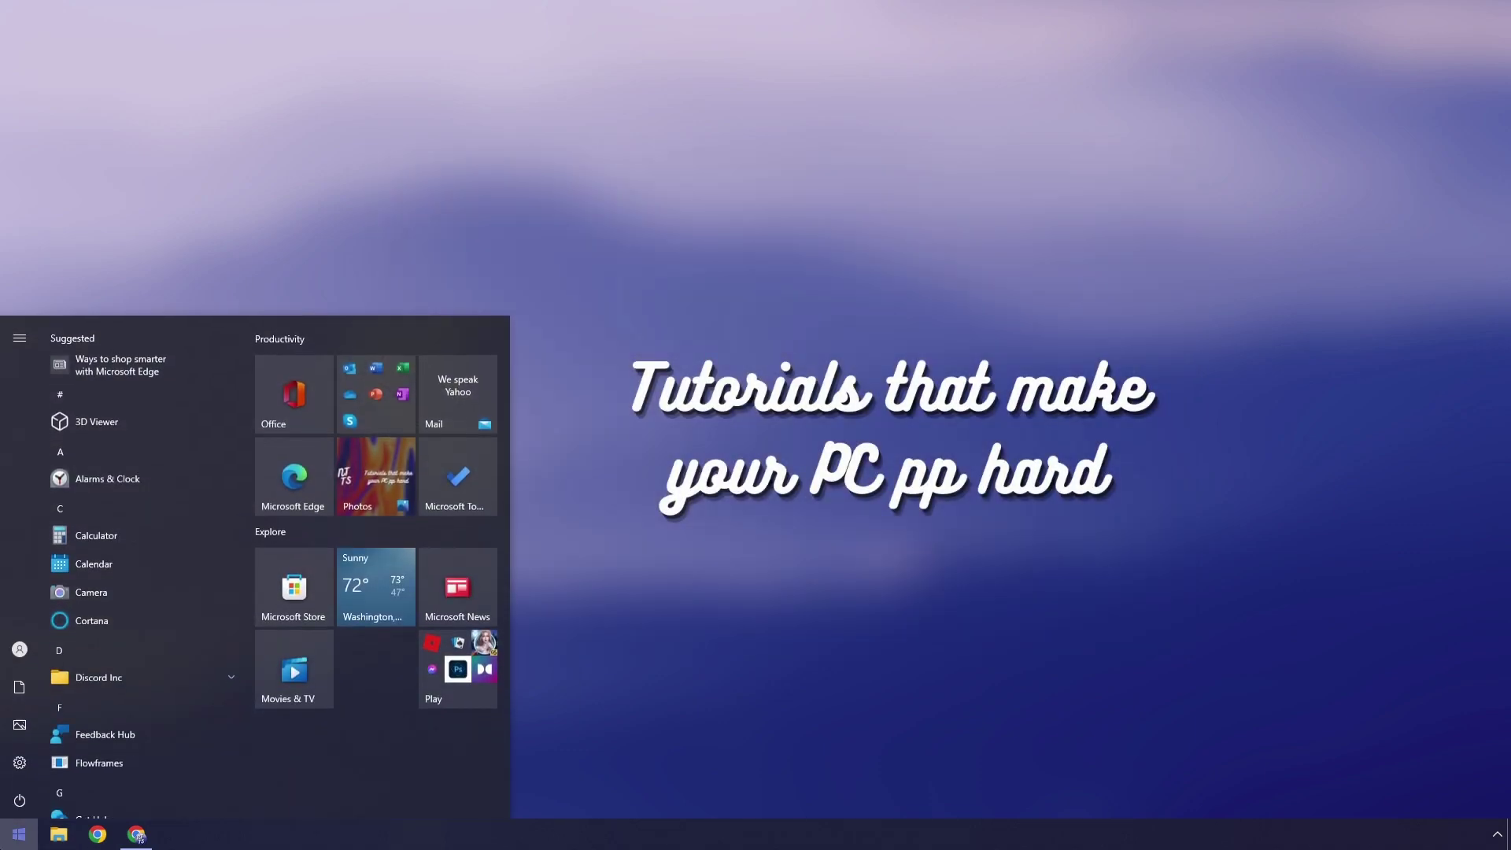
pyautogui.write('disc')
pyautogui.press('Return')
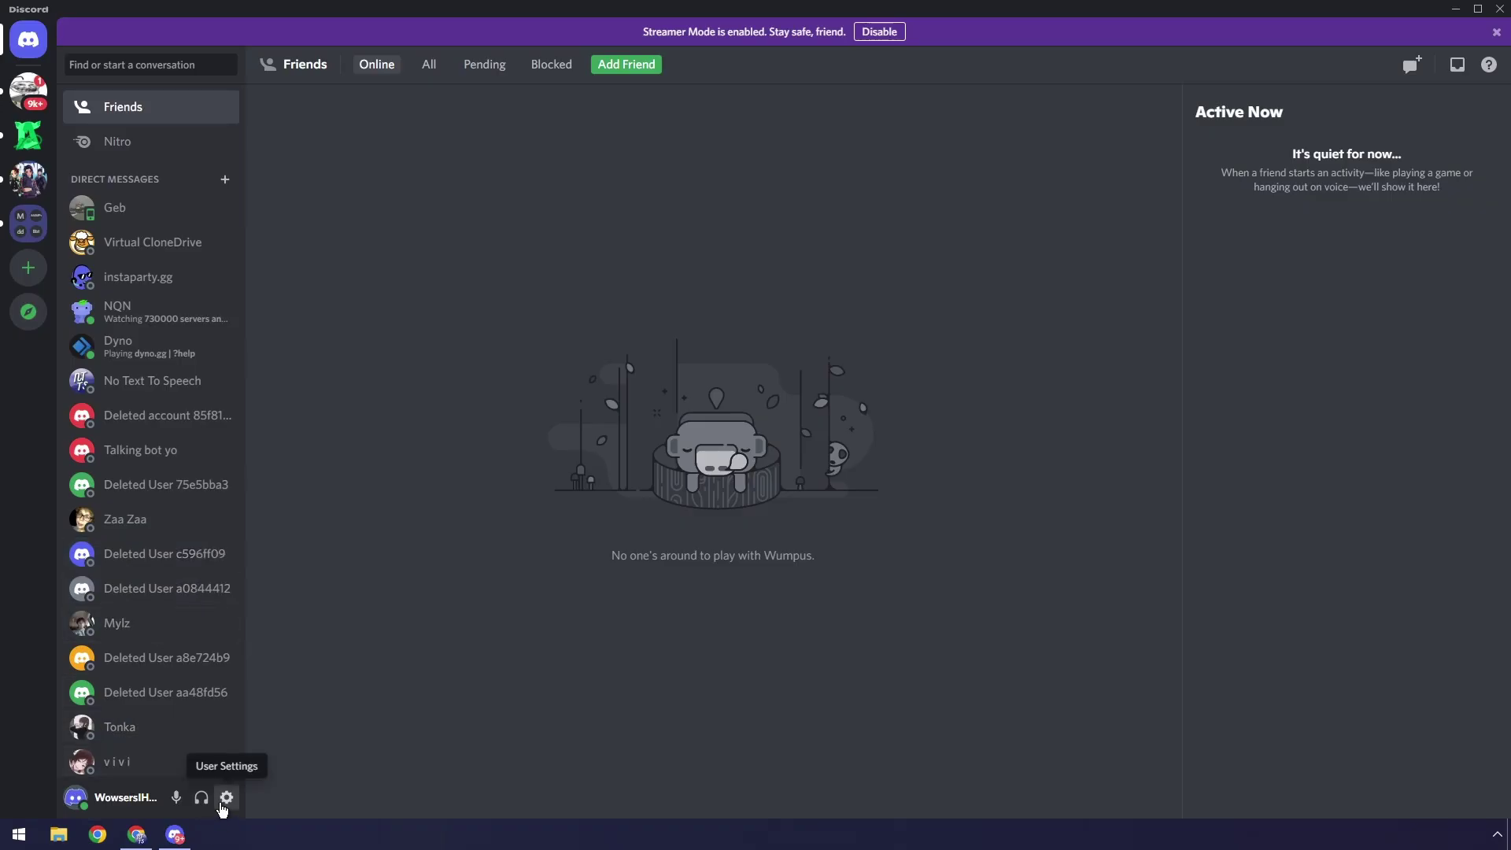
# - Check the version information in Discord's user settings for an OpenAsar entry, and close the settings
pyautogui.click(222, 804)
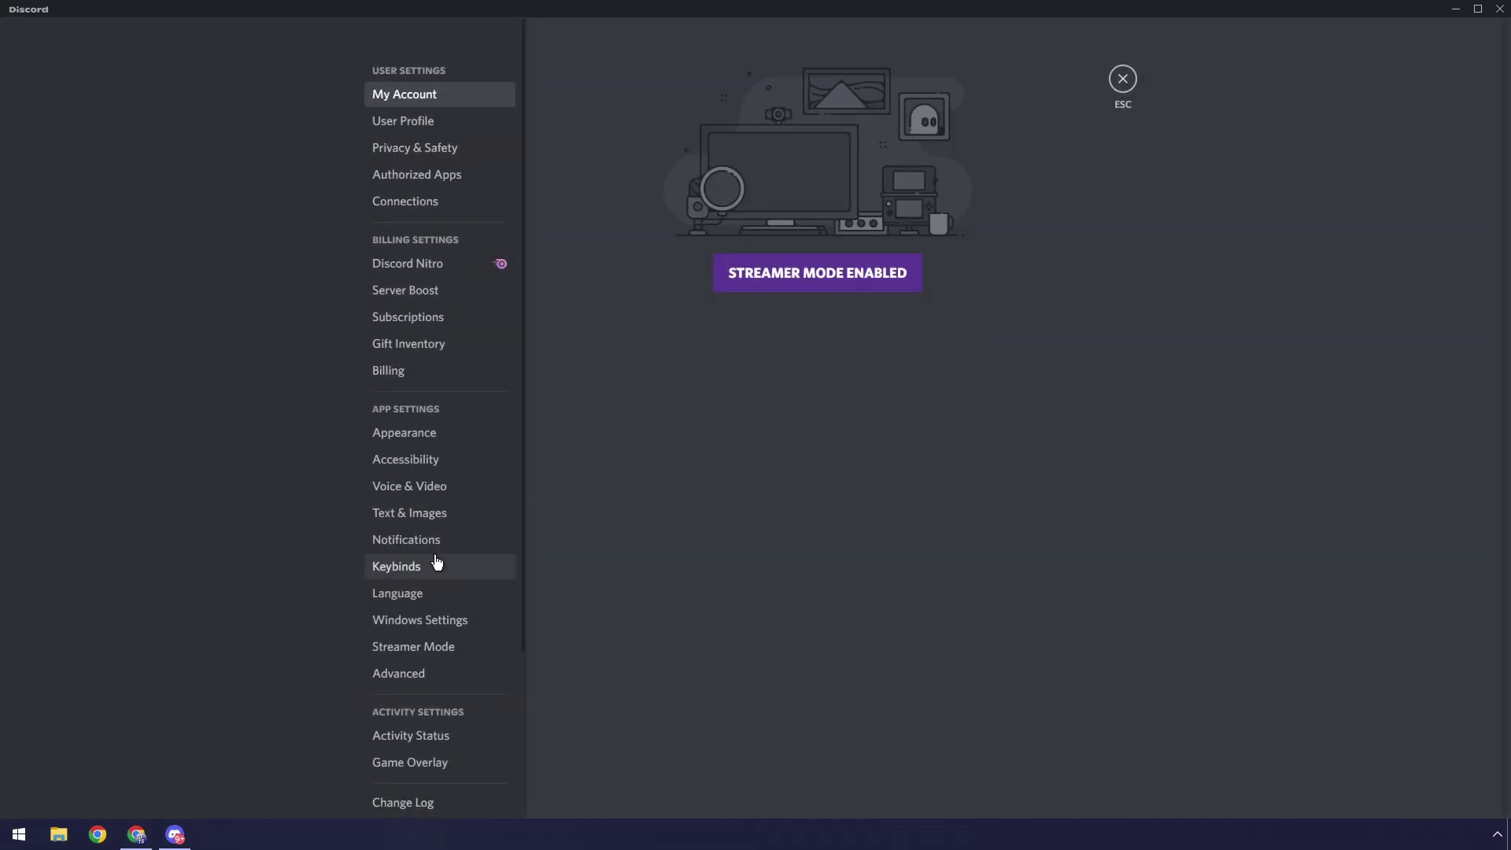
pyautogui.scroll(-3, 435, 564)
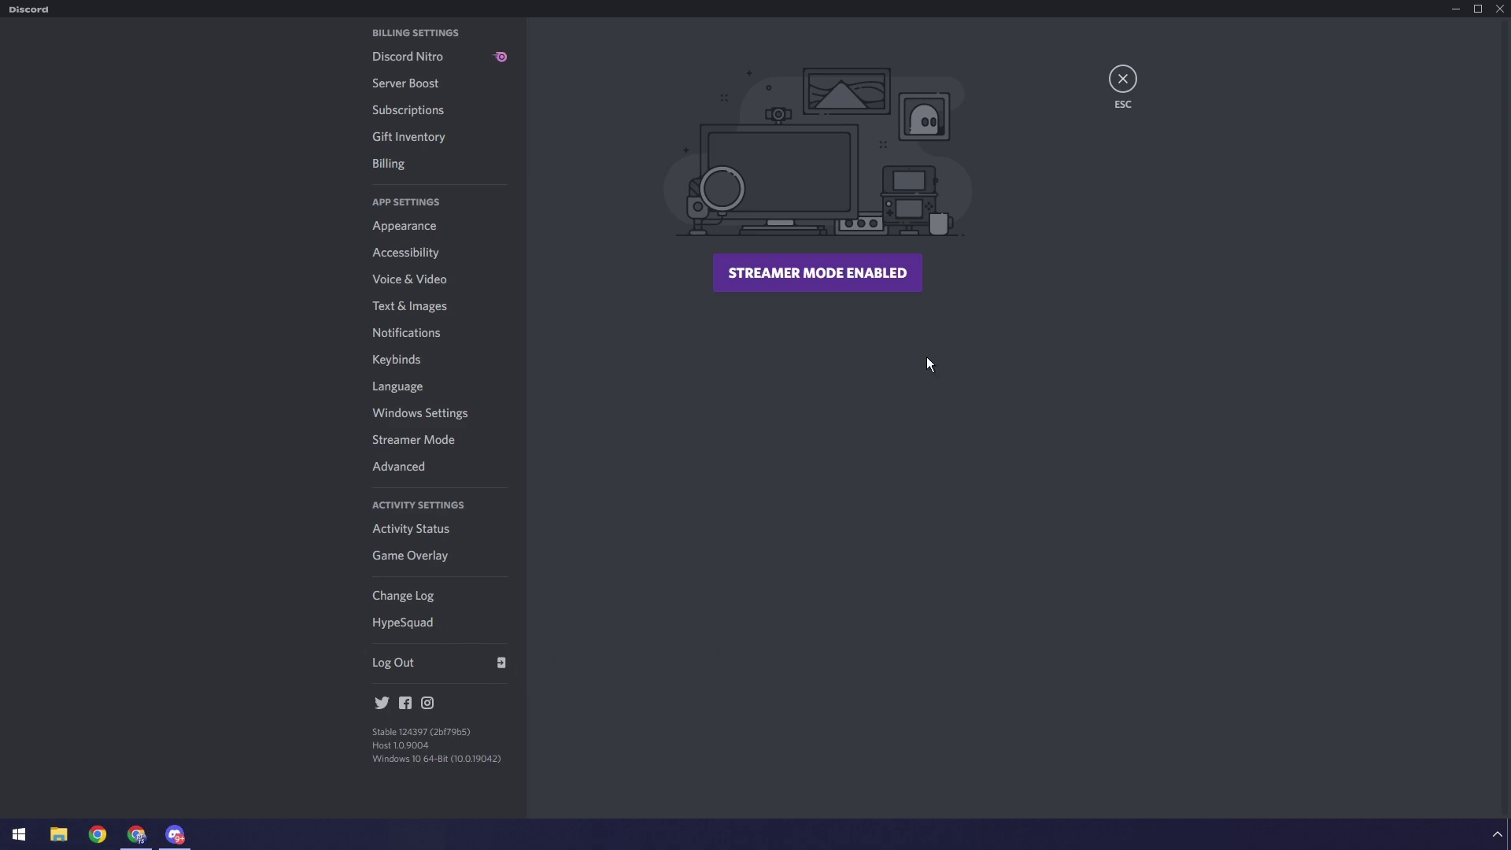
pyautogui.click(1117, 85)
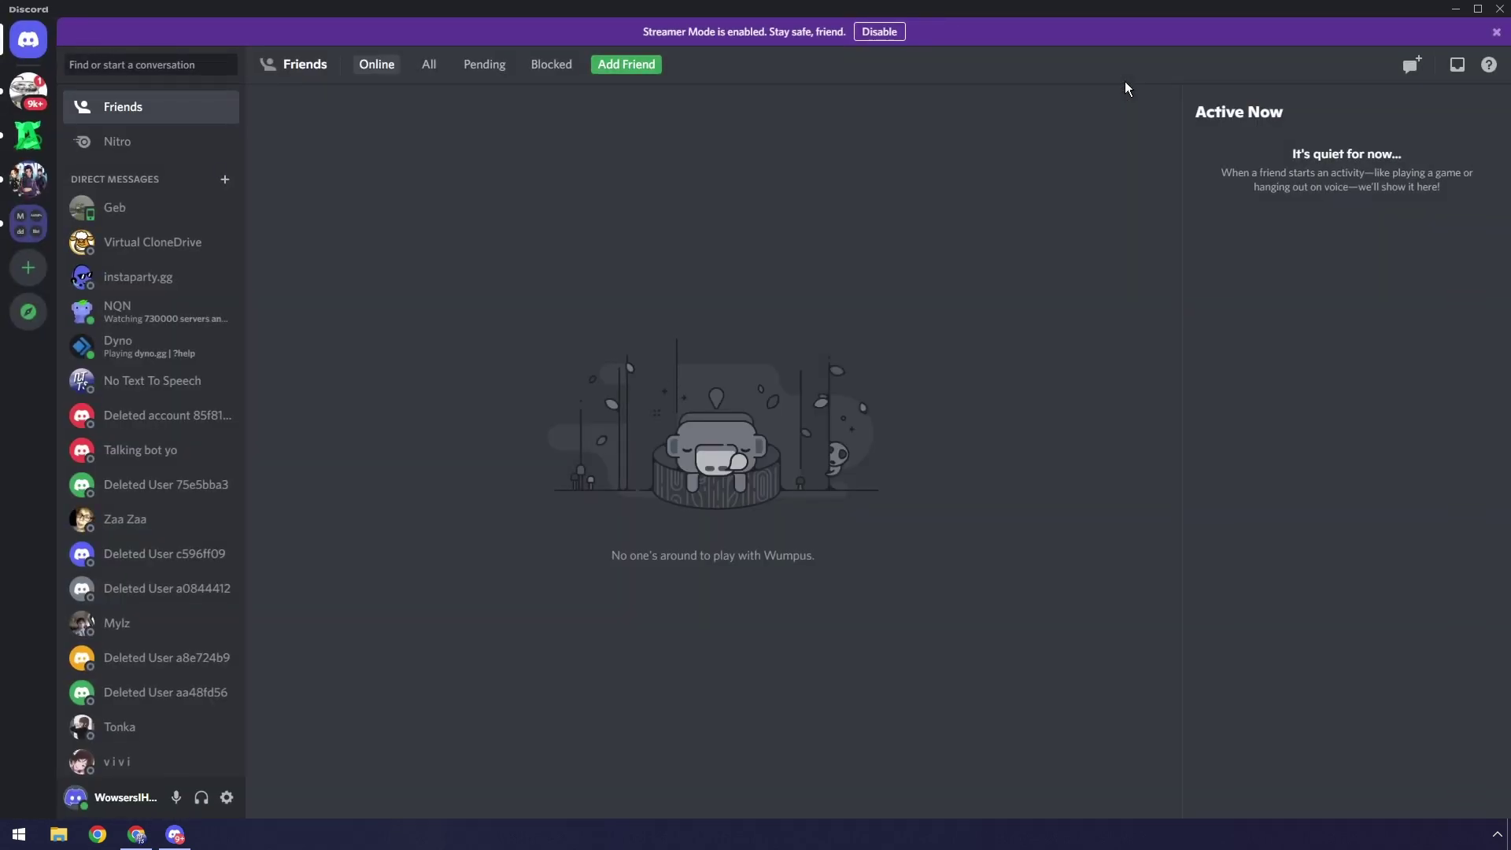